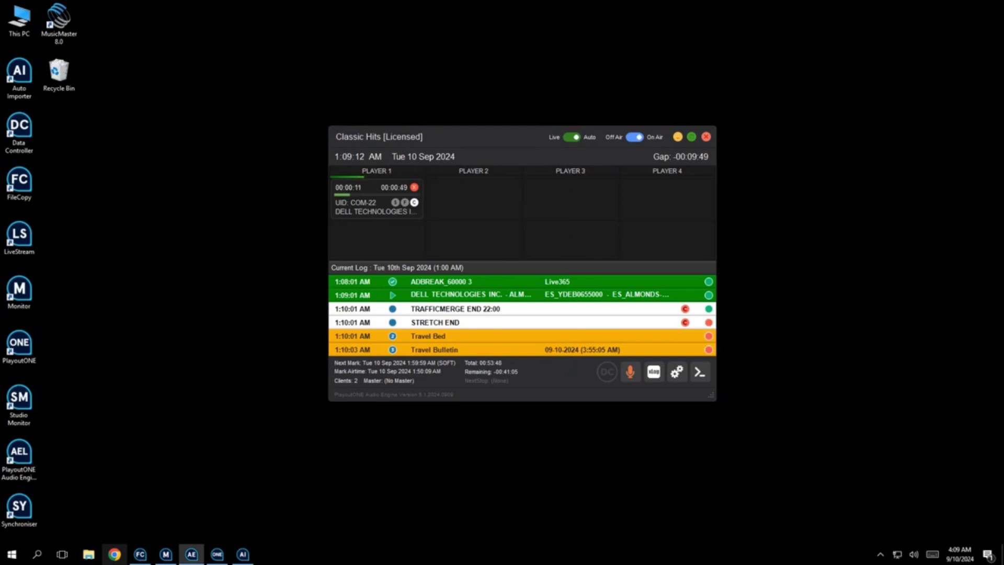
Step: Enlarge the engine window downward, then toggle through the xLog and input mixer views
{"action": "left_click_drag", "start_coordinate": [715, 400], "coordinate": [715, 494]}
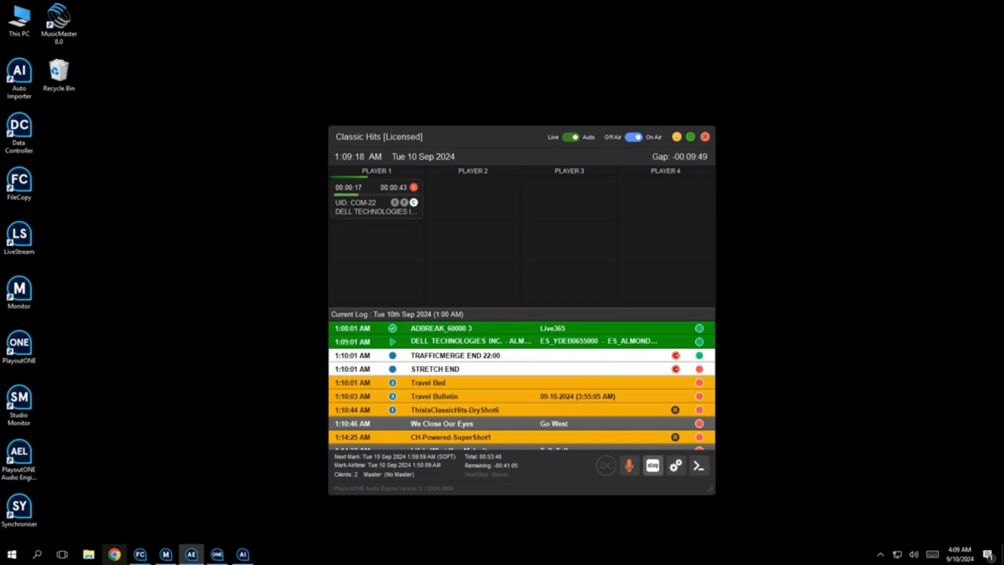
{"action": "left_click", "coordinate": [652, 465]}
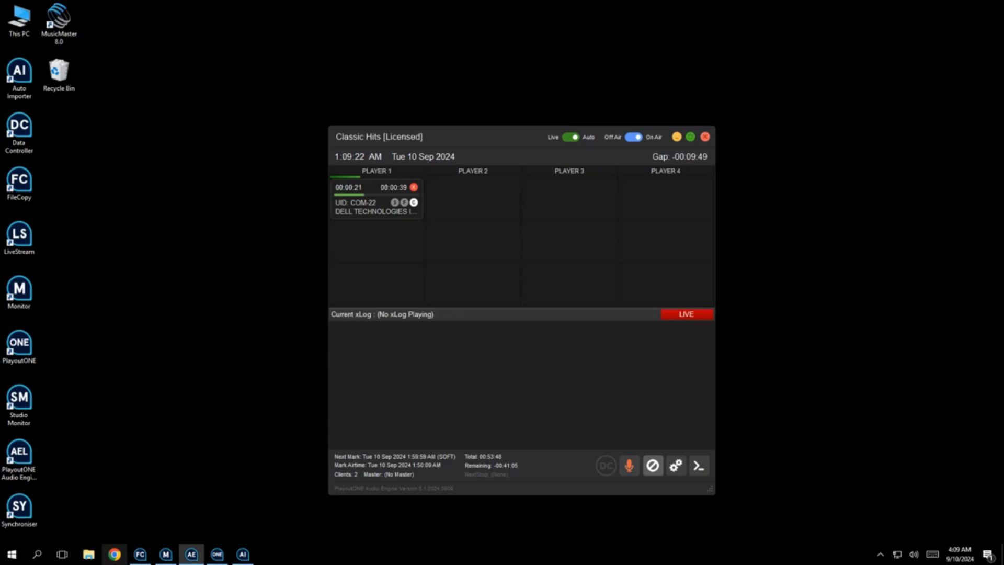
{"action": "left_click", "coordinate": [652, 465]}
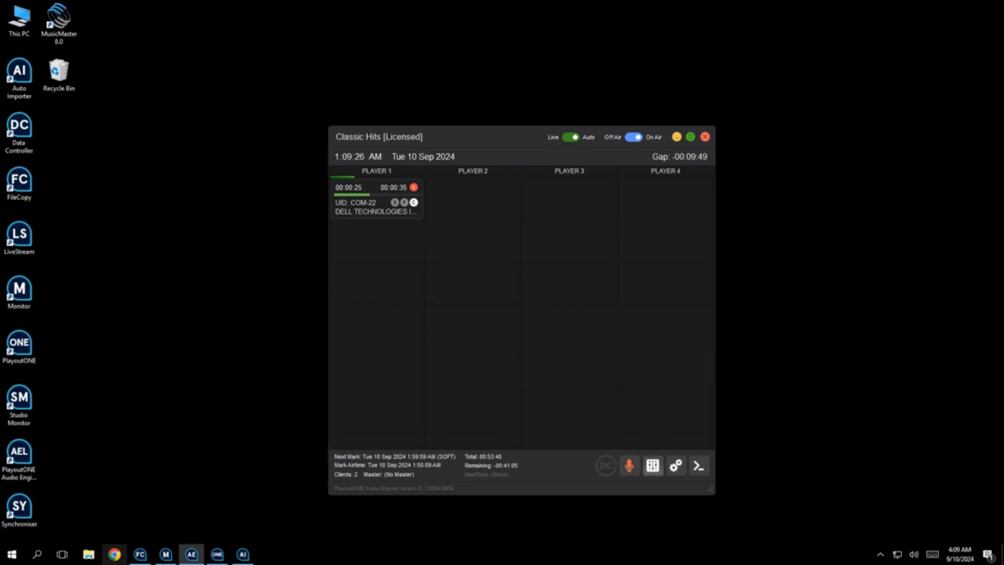
{"action": "left_click", "coordinate": [653, 465]}
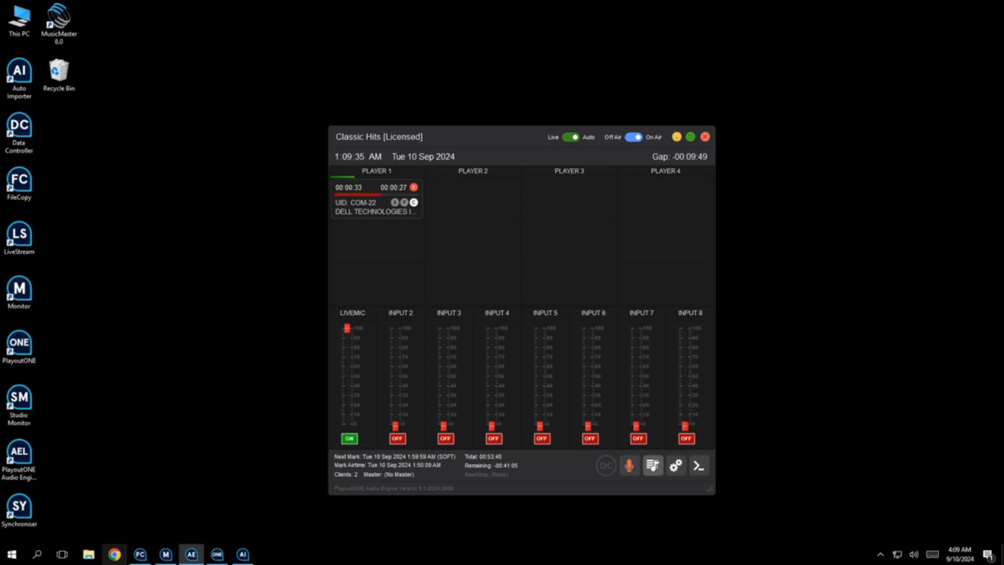
{"action": "left_click", "coordinate": [652, 466]}
Step: Inspect the DELL TECHNOLOGIES log item's actions, then bring up the engine settings
{"action": "right_click", "coordinate": [526, 342]}
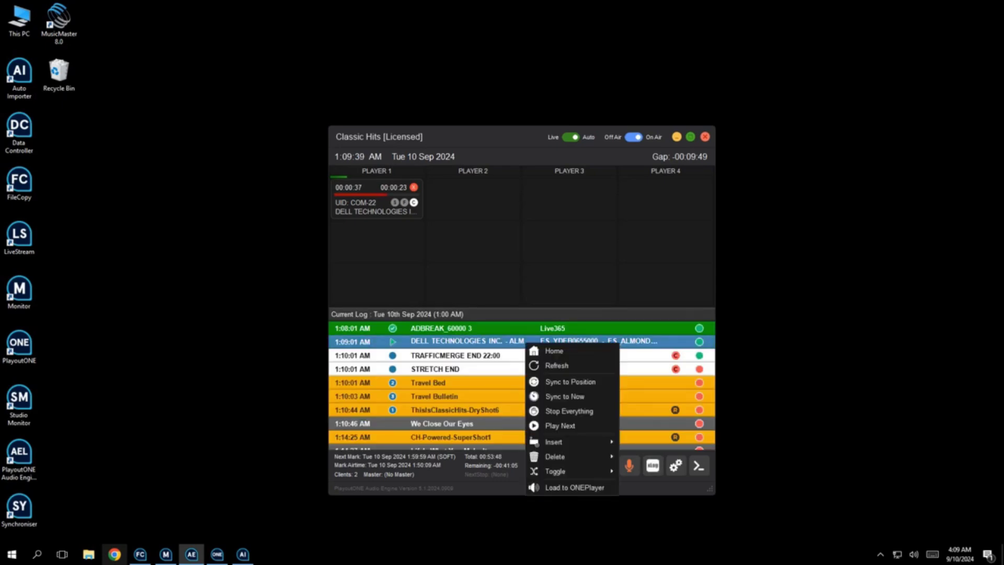
{"action": "key", "text": "Escape"}
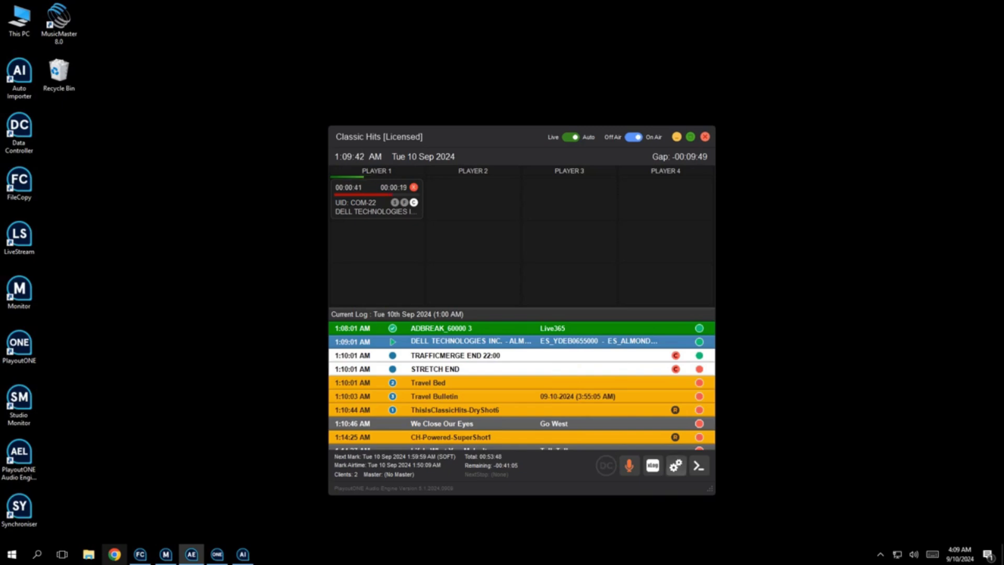
{"action": "left_click", "coordinate": [676, 465]}
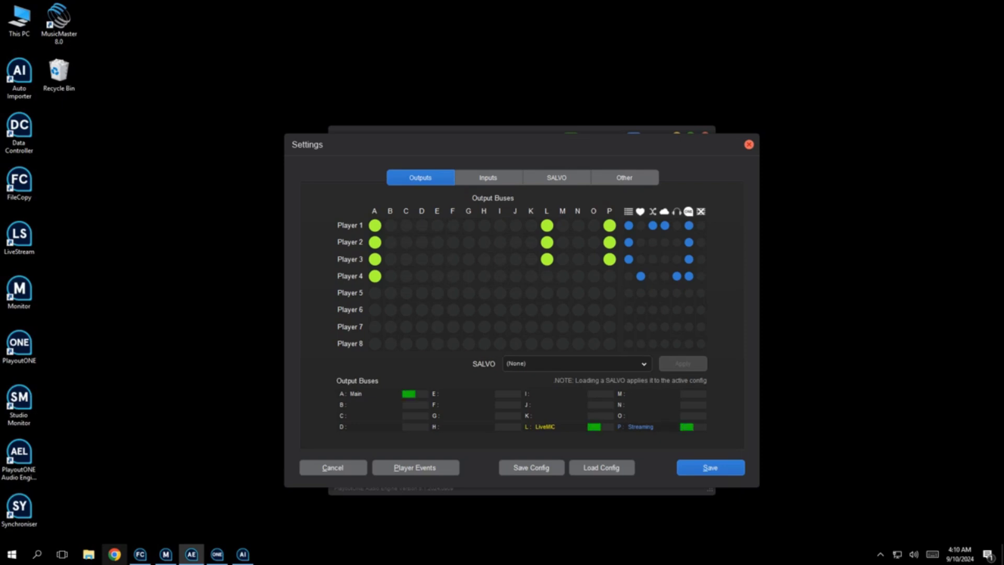
{"action": "left_click", "coordinate": [641, 427]}
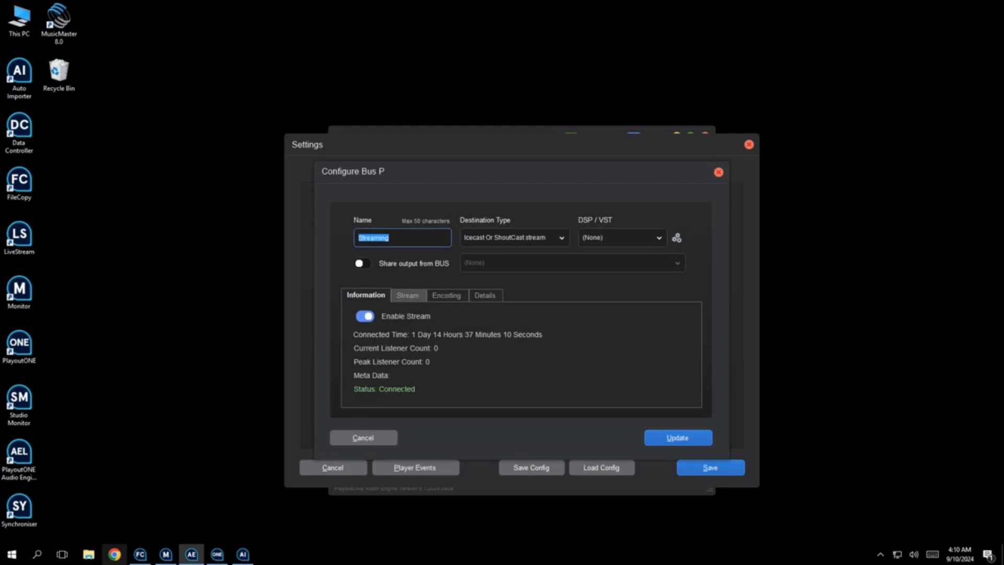
{"action": "left_click", "coordinate": [408, 295]}
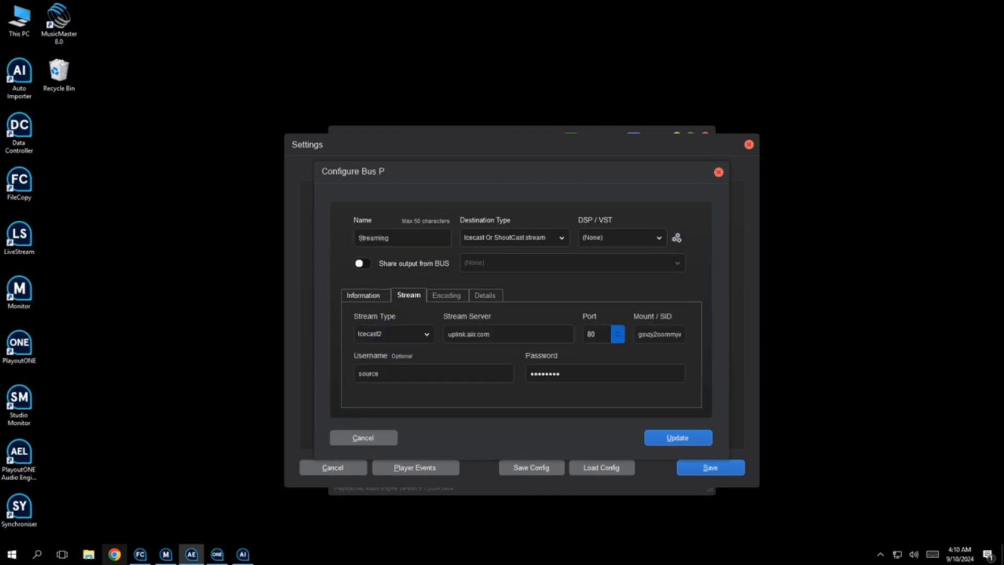
{"action": "left_click", "coordinate": [446, 295]}
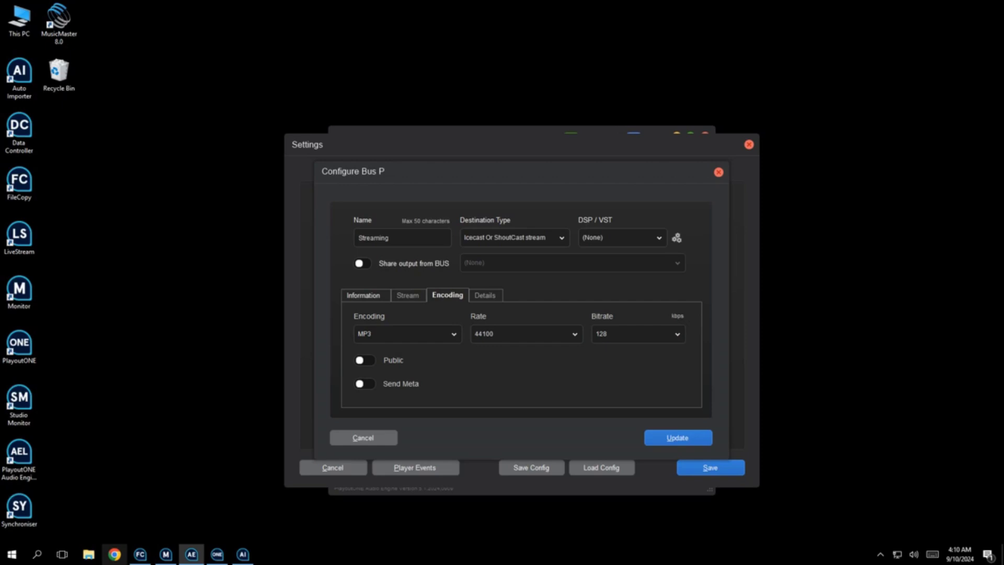
{"action": "left_click", "coordinate": [485, 295]}
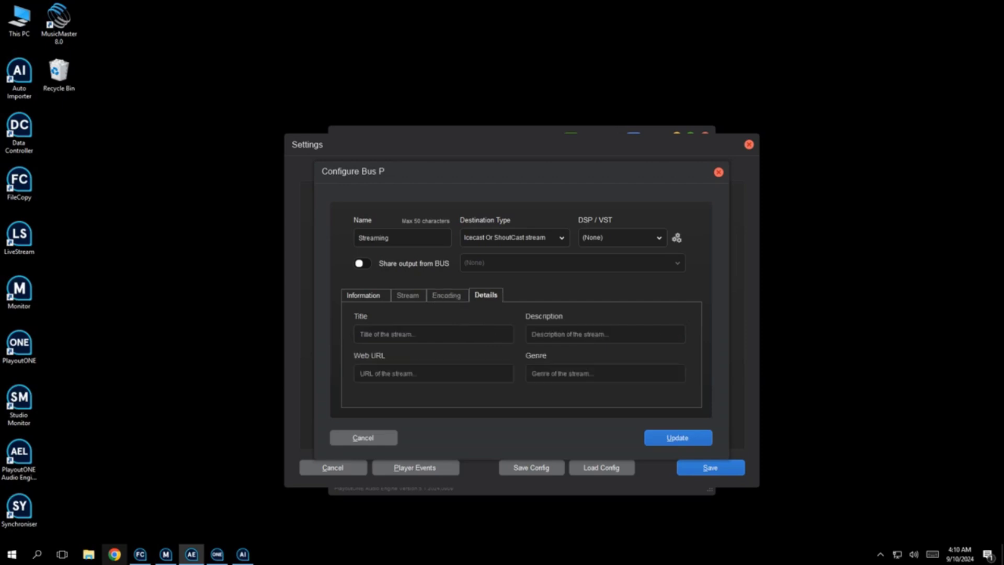
{"action": "left_click", "coordinate": [363, 437]}
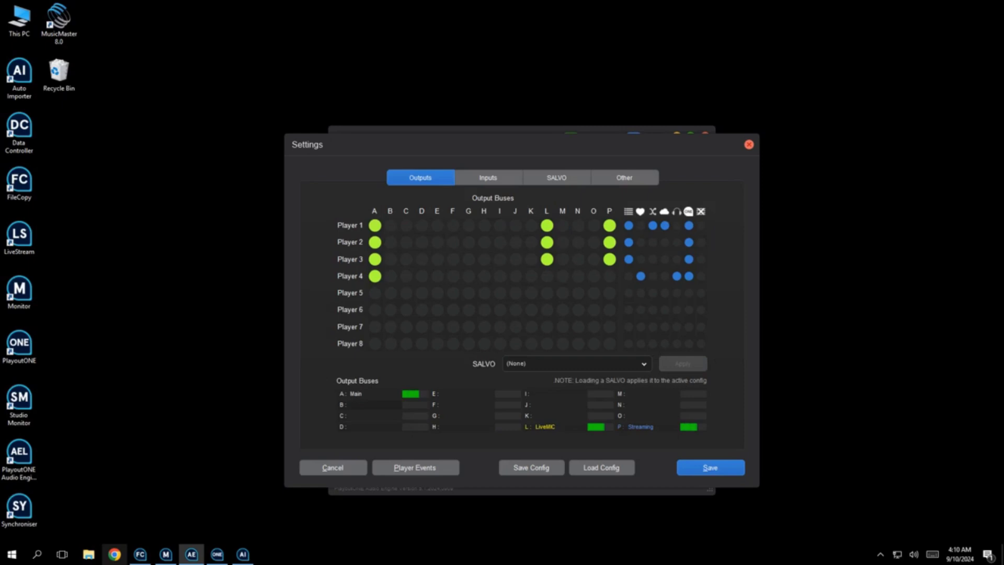
{"action": "left_click", "coordinate": [356, 394]}
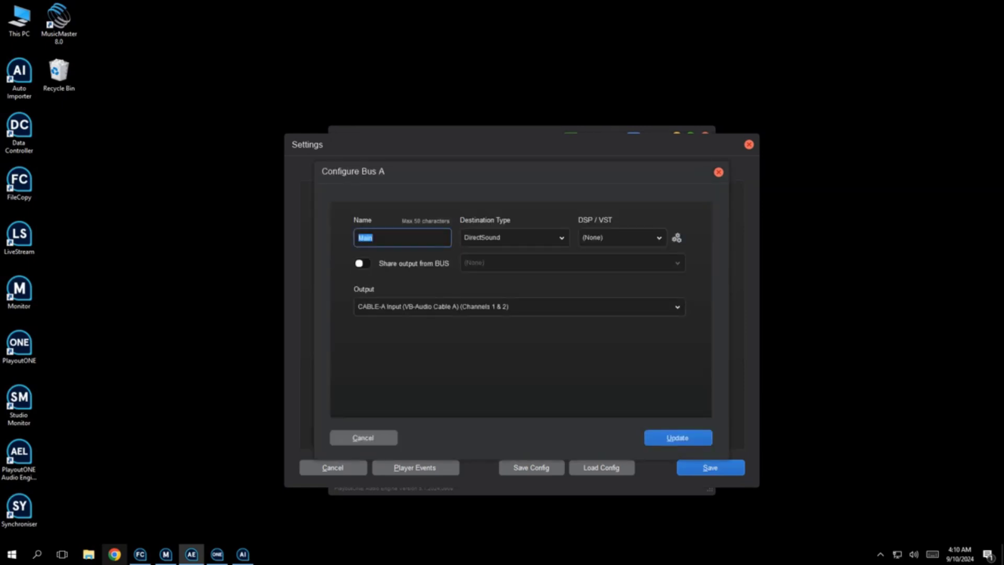
{"action": "left_click", "coordinate": [514, 237]}
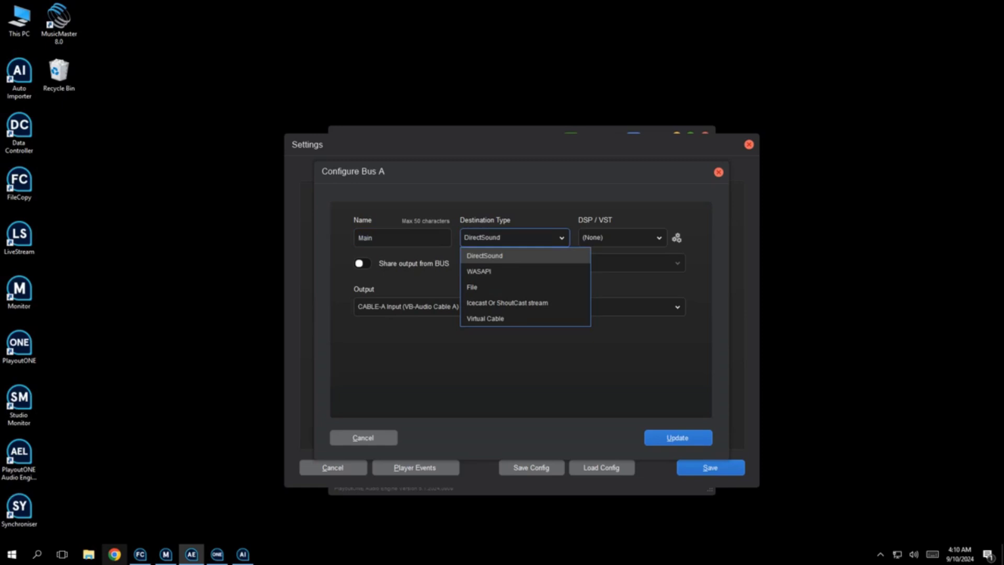
{"action": "key", "text": "Escape"}
{"action": "key", "text": "Tab"}
{"action": "key", "text": "alt+Down"}
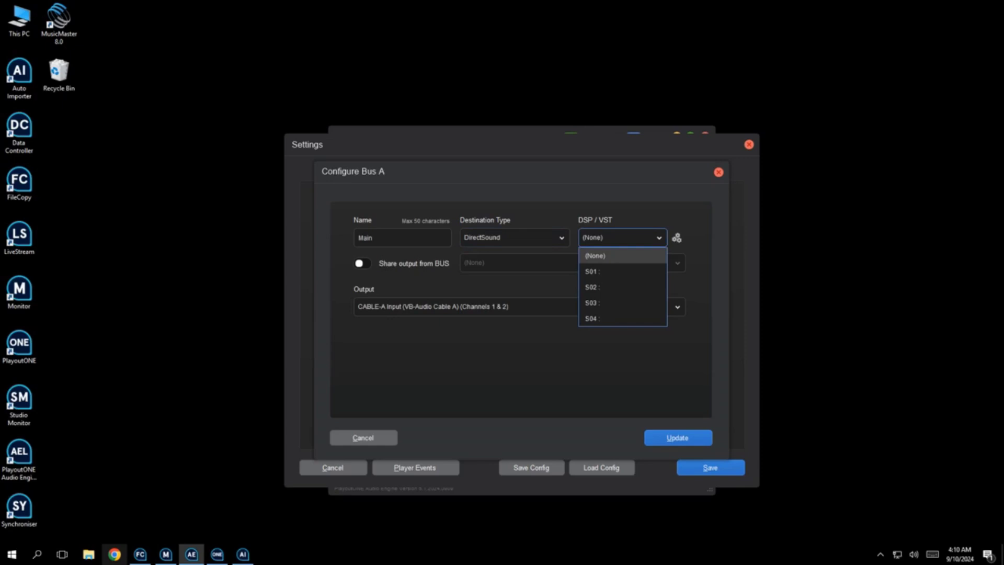
{"action": "key", "text": "Escape"}
{"action": "left_click", "coordinate": [364, 438]}
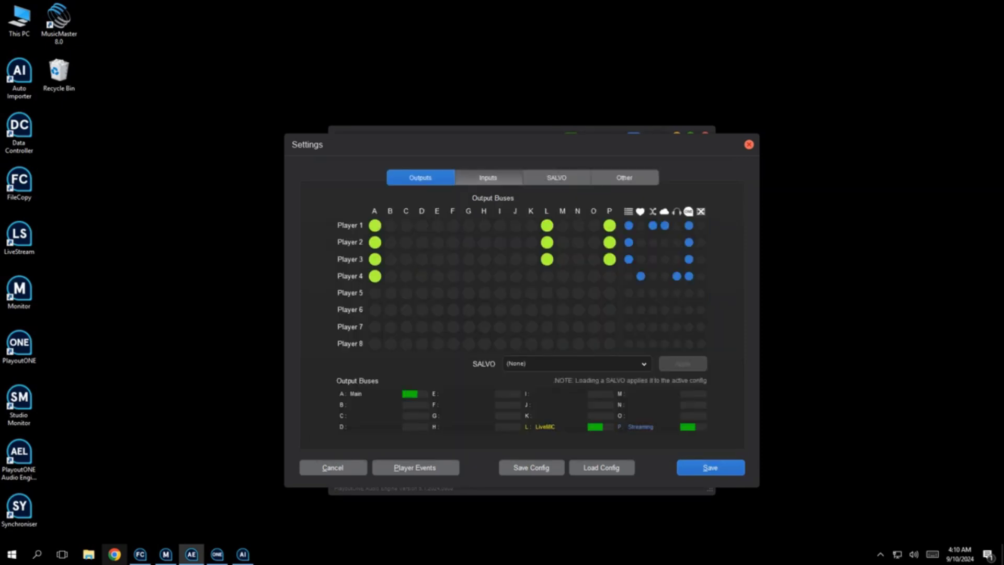
Step: Review input 2's configuration in input routing, keeping the WASAPI driver unchanged
{"action": "left_click", "coordinate": [488, 178]}
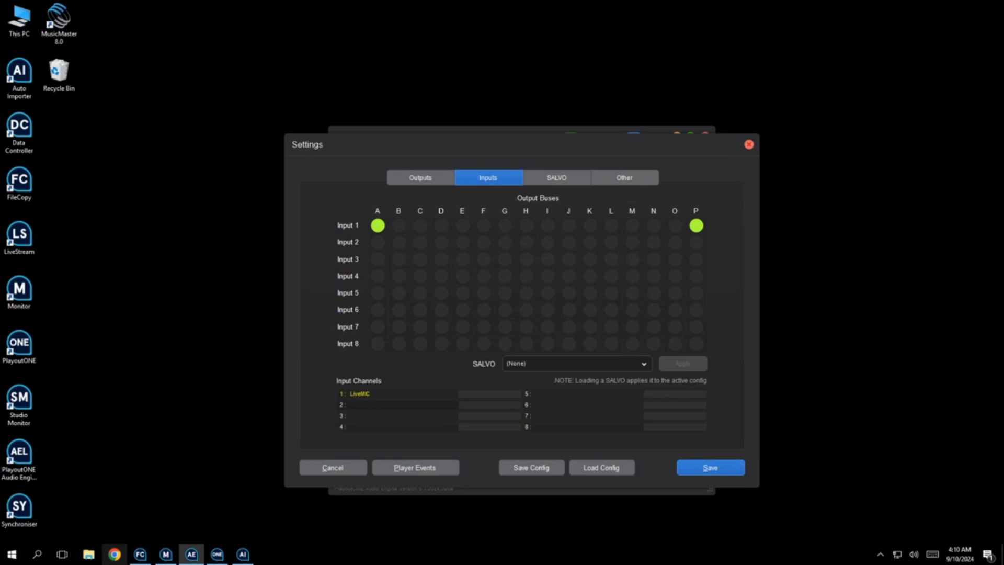
{"action": "left_click", "coordinate": [398, 404]}
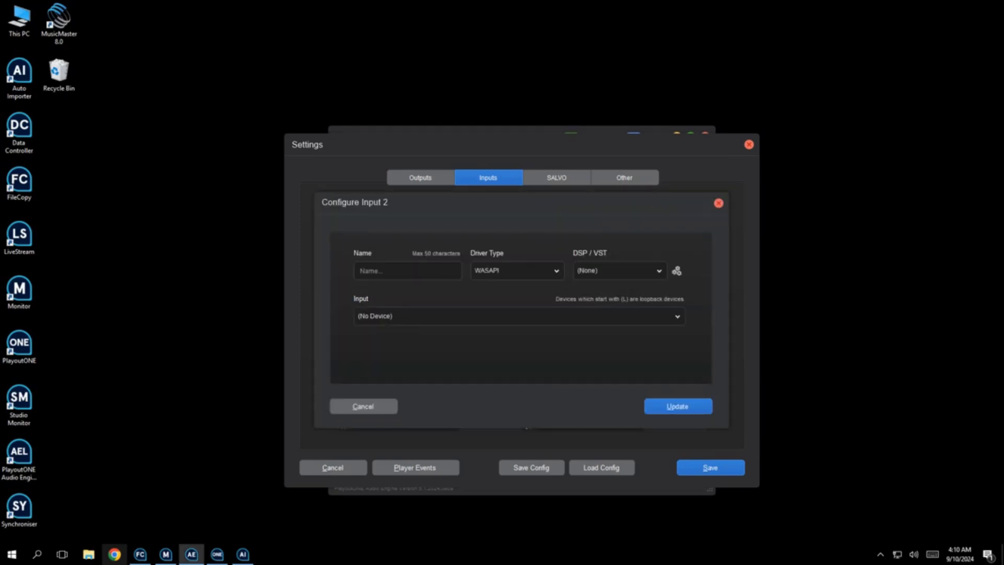
{"action": "left_click", "coordinate": [517, 271]}
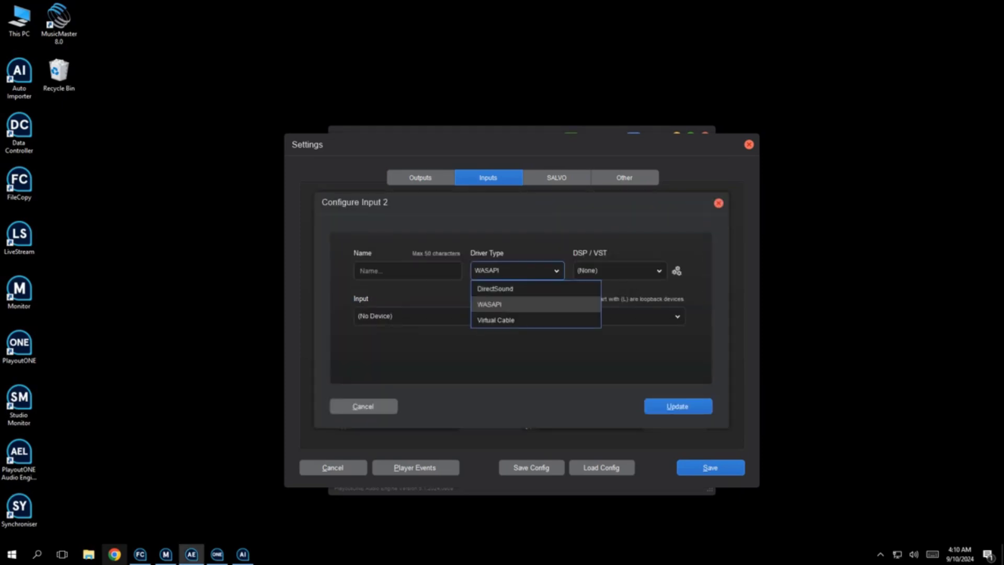
{"action": "key", "text": "Return"}
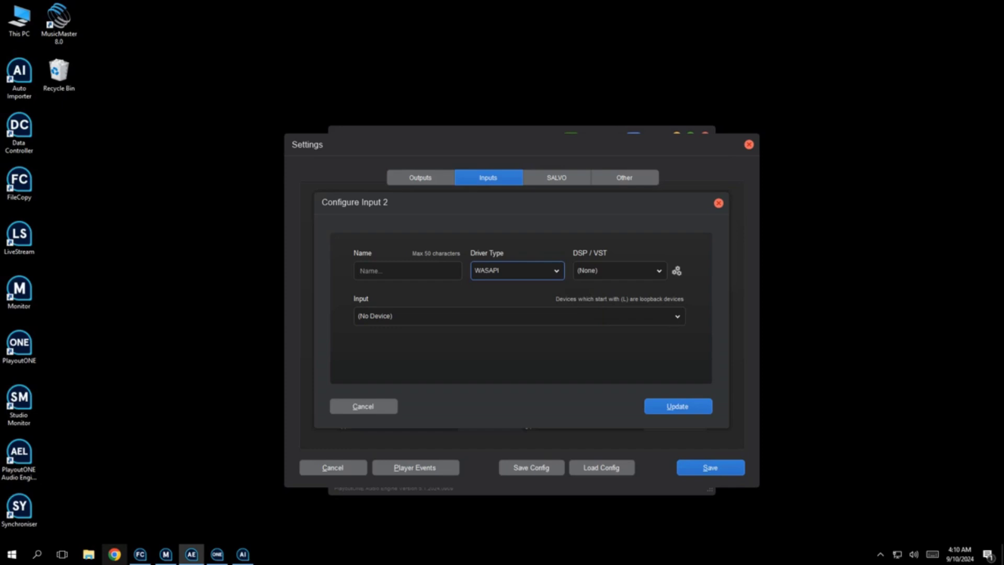
{"action": "key", "text": "Escape"}
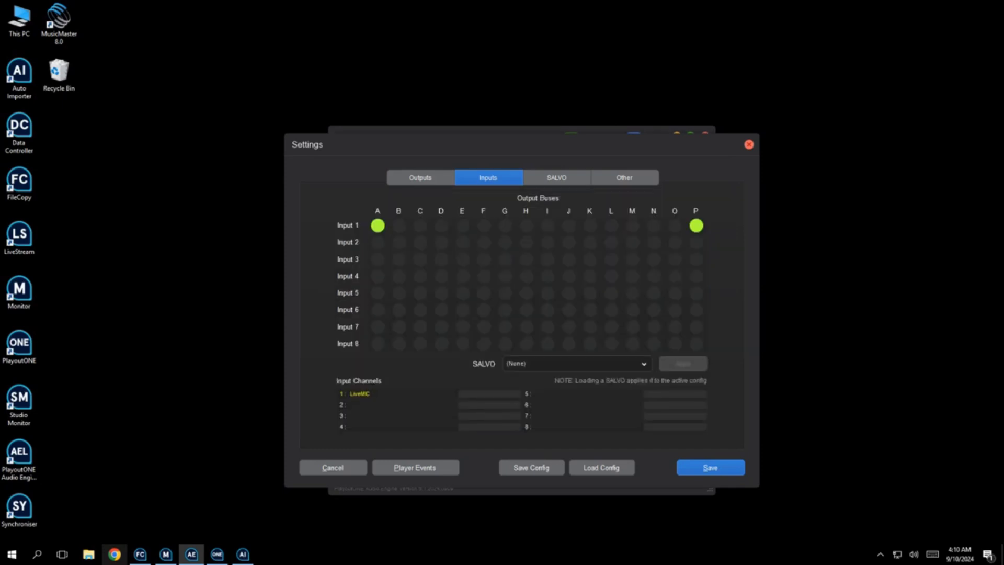
Step: Browse the SALVO presets down to 99 without loading any
{"action": "left_click", "coordinate": [556, 177]}
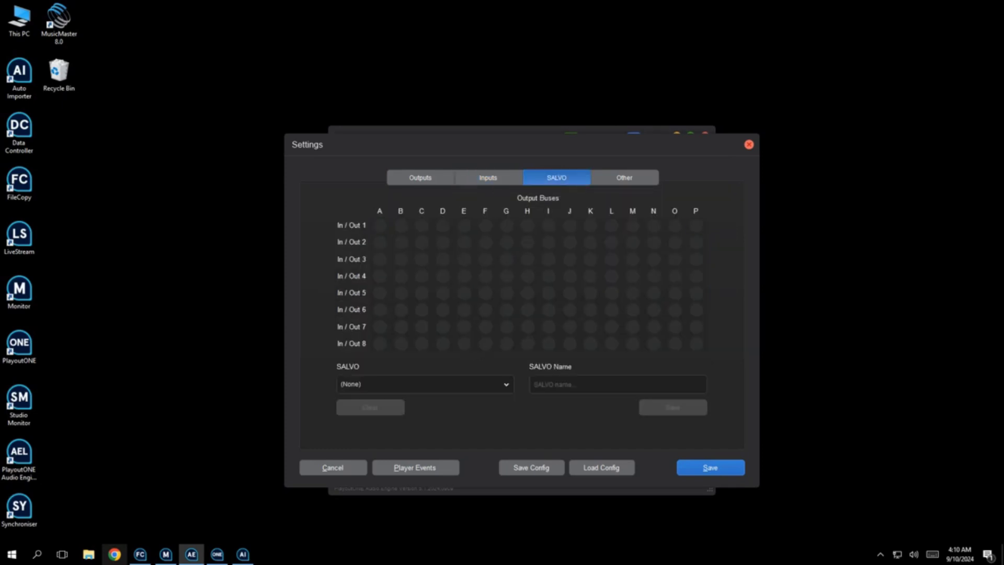
{"action": "left_click", "coordinate": [425, 384]}
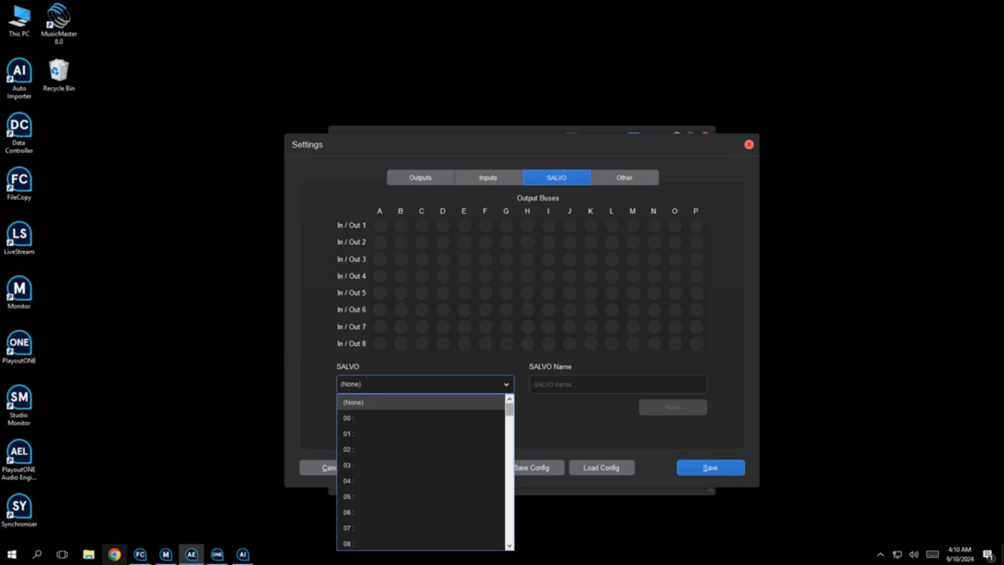
{"action": "scroll", "coordinate": [421, 470], "scroll_direction": "down", "scroll_amount": 20}
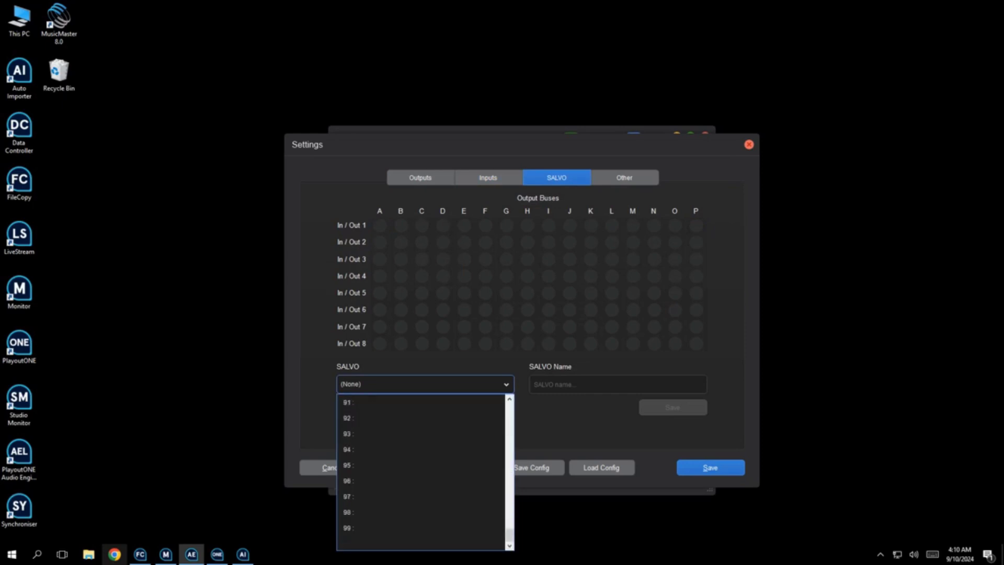
{"action": "key", "text": "Escape"}
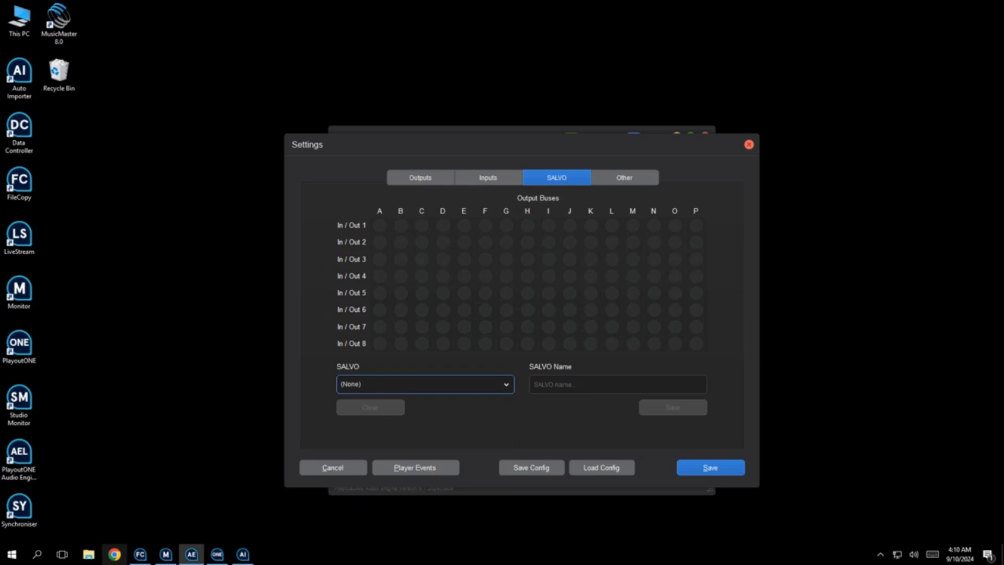
Step: Step through Audio & Log, Template Builder, Isolation & Plugins and General, then save the settings
{"action": "left_click", "coordinate": [625, 177]}
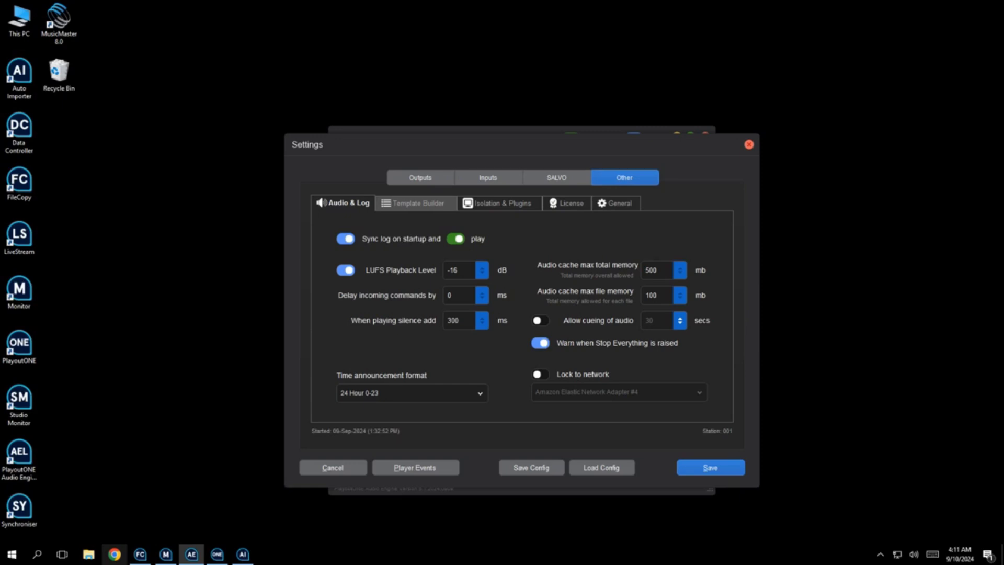
{"action": "left_click", "coordinate": [417, 204]}
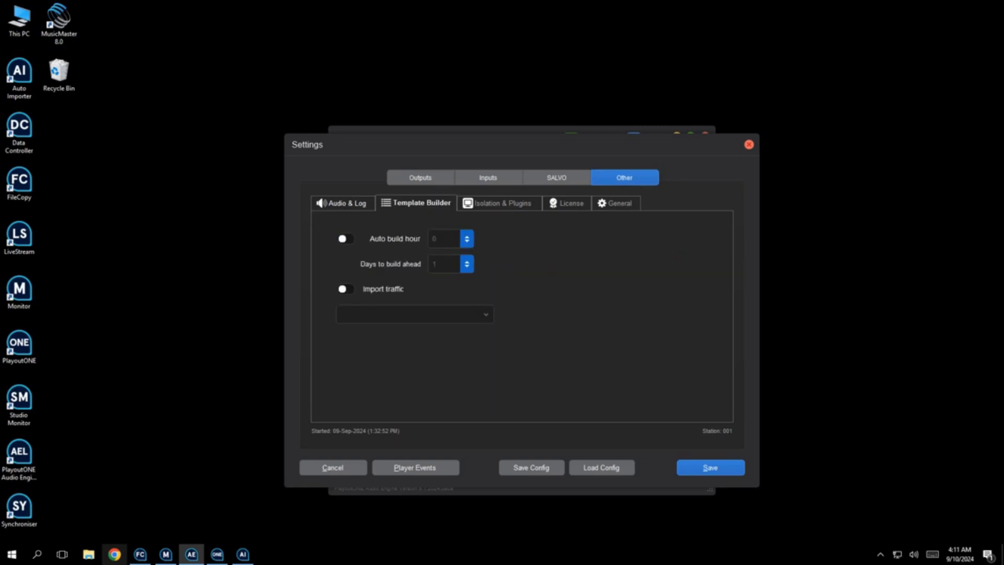
{"action": "key", "text": "ctrl+Tab"}
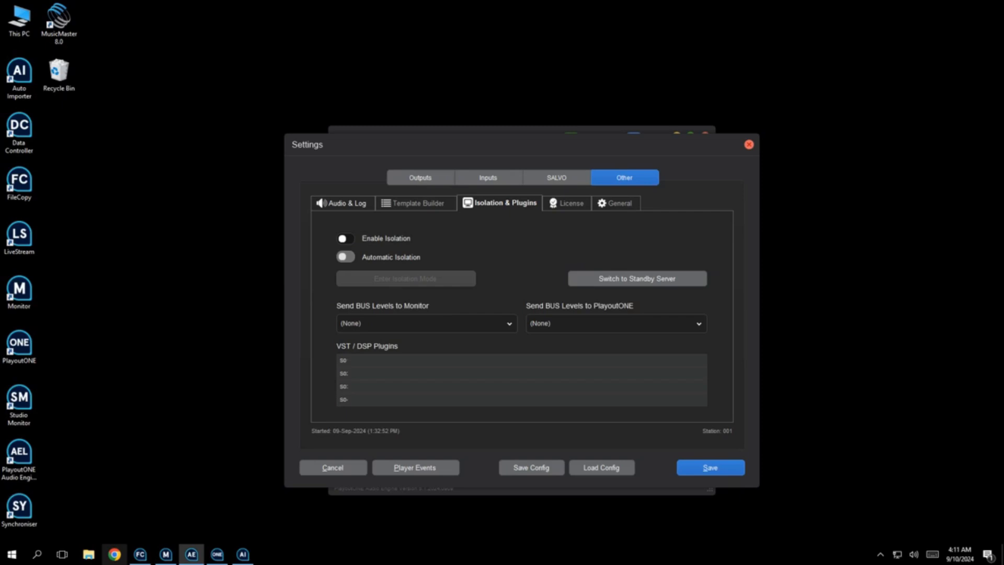
{"action": "key", "text": "ctrl+Tab"}
{"action": "key", "text": "ctrl+Tab"}
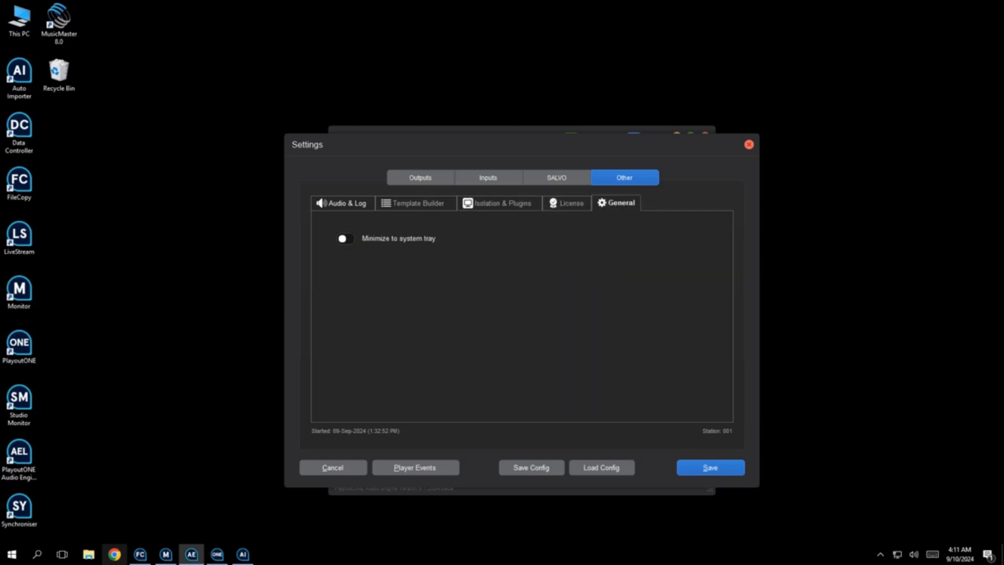
{"action": "key", "text": "Return"}
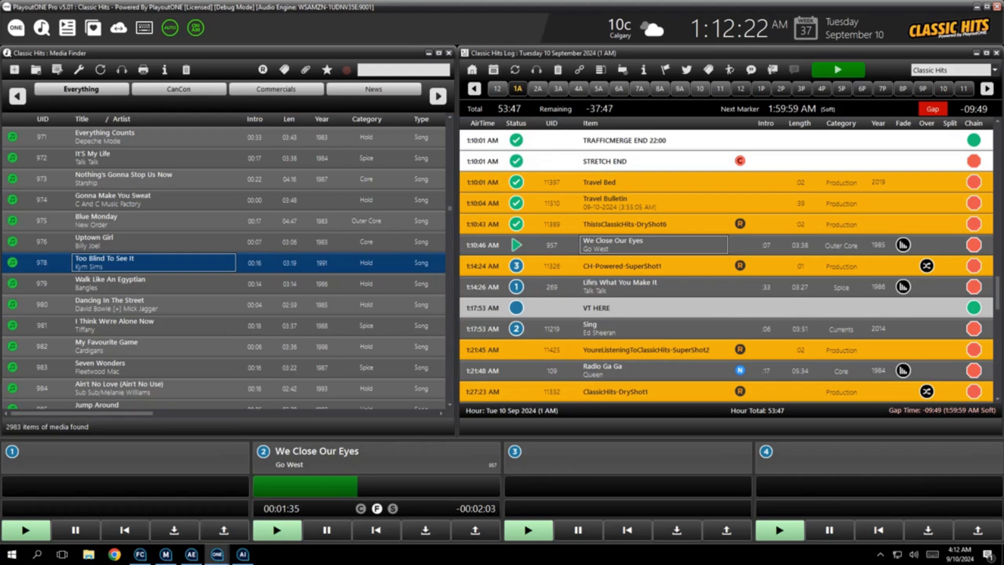
Step: Quit PlayoutONE Pro, confirming Yes on the quit prompt
{"action": "left_click", "coordinate": [996, 7]}
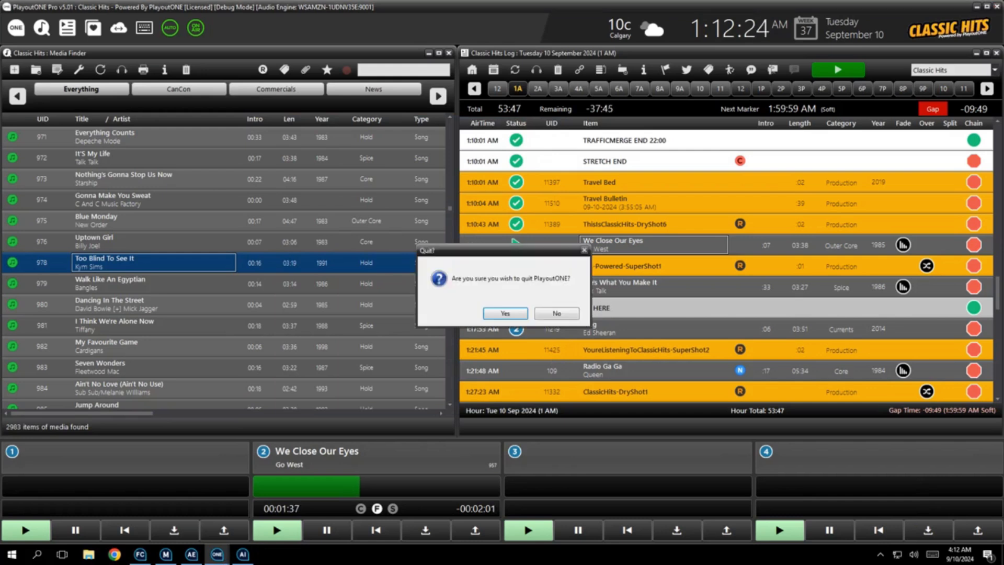
{"action": "left_click", "coordinate": [506, 314]}
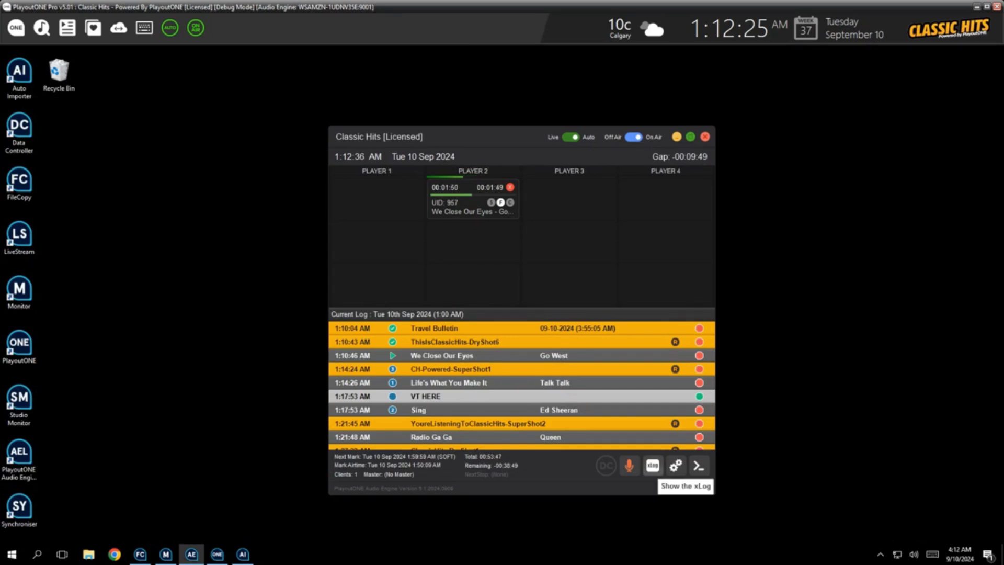
Step: Toggle the xLog view on and off, then minimize the Audio Engine window
{"action": "left_click", "coordinate": [653, 466]}
{"action": "left_click", "coordinate": [653, 466]}
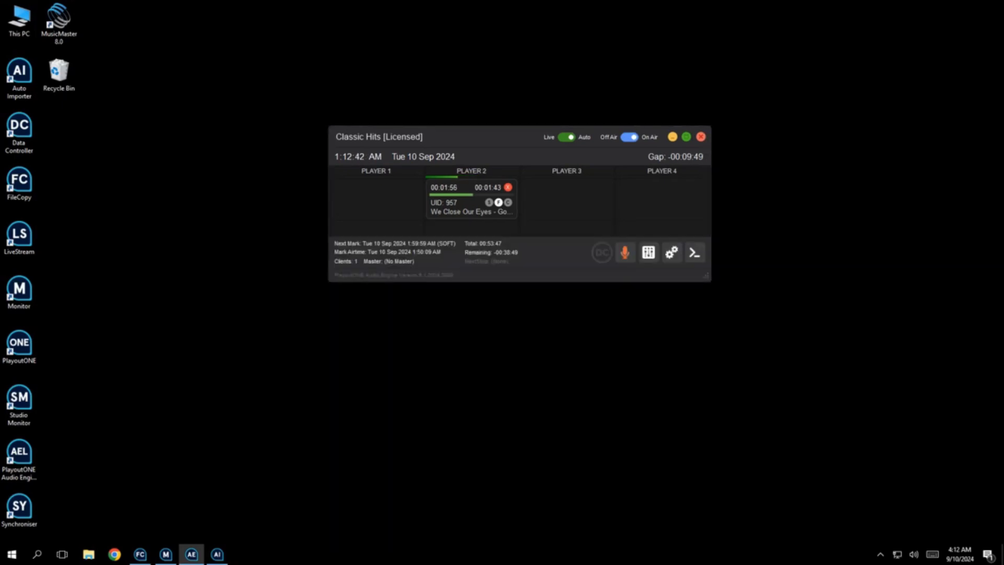
{"action": "left_click", "coordinate": [672, 137]}
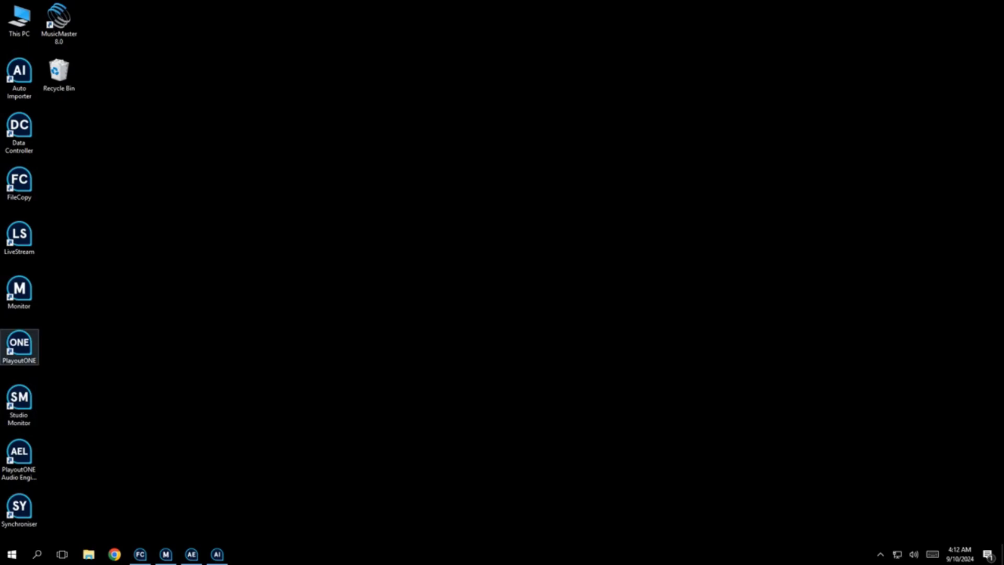
Step: Relaunch PlayoutONE from its desktop icon and let it reconnect to the database
{"action": "double_click", "coordinate": [19, 345]}
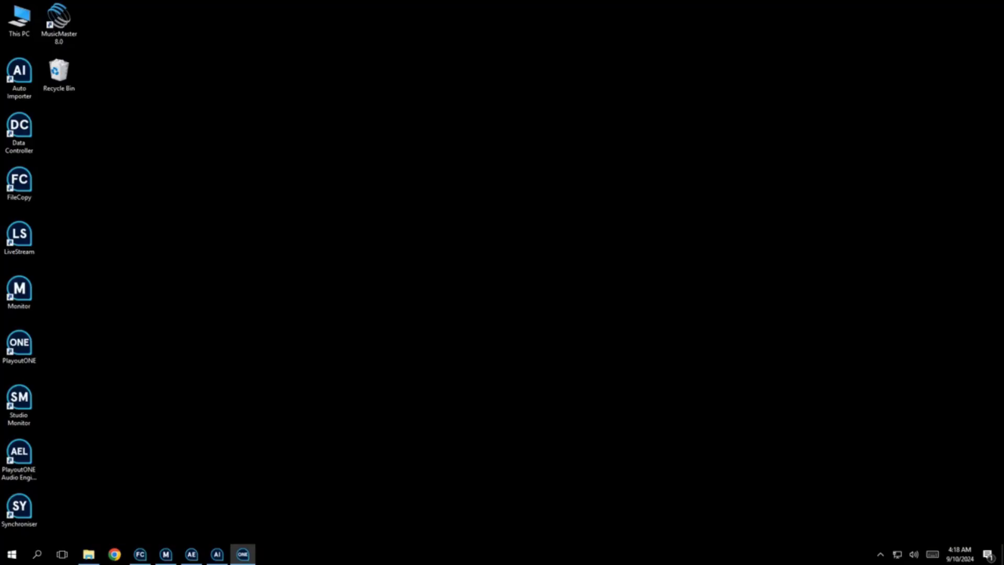
Step: Restore the Audio Engine window, open LiveMIC, stop it, and close the panel
{"action": "left_click", "coordinate": [192, 554]}
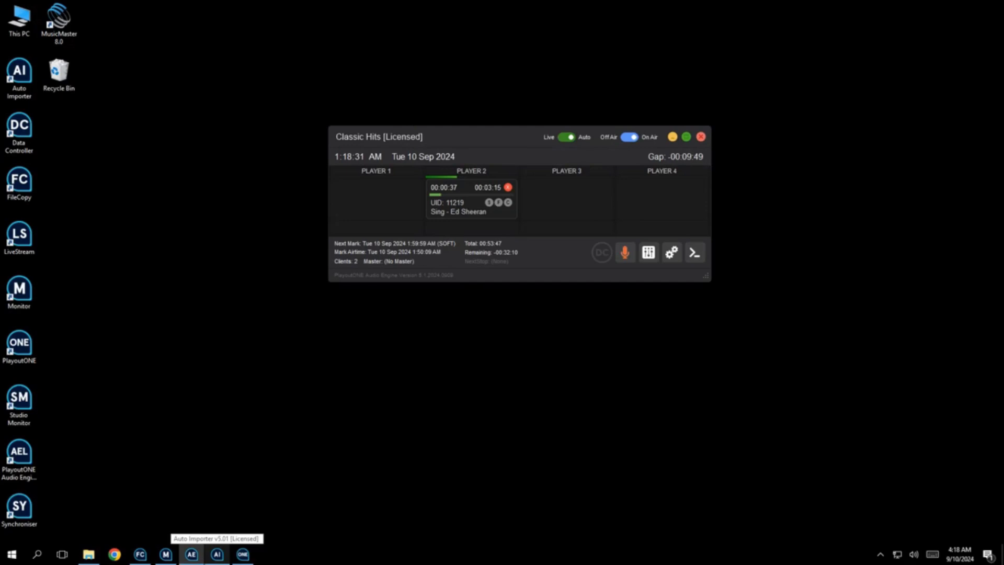
{"action": "left_click", "coordinate": [624, 252]}
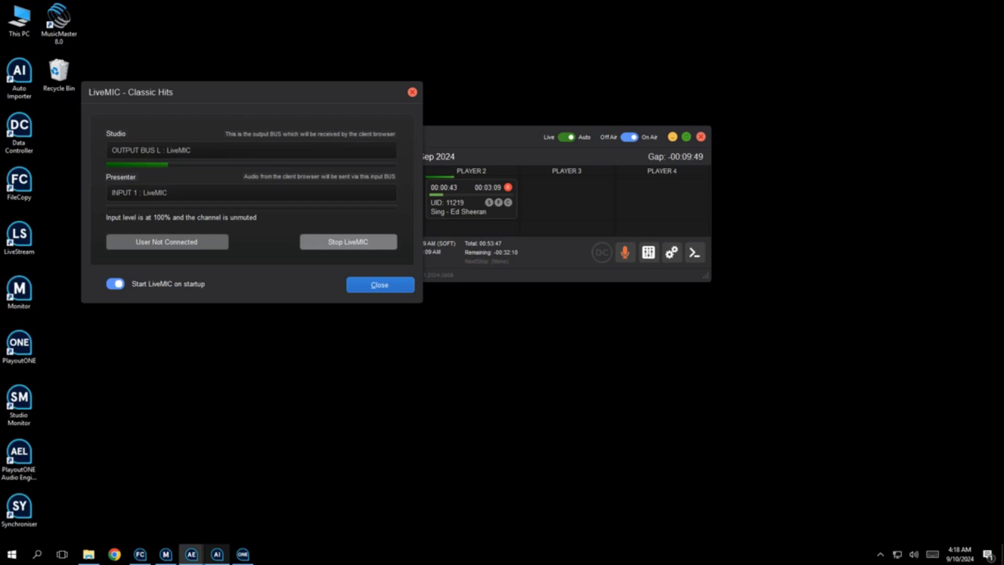
{"action": "left_click", "coordinate": [348, 243]}
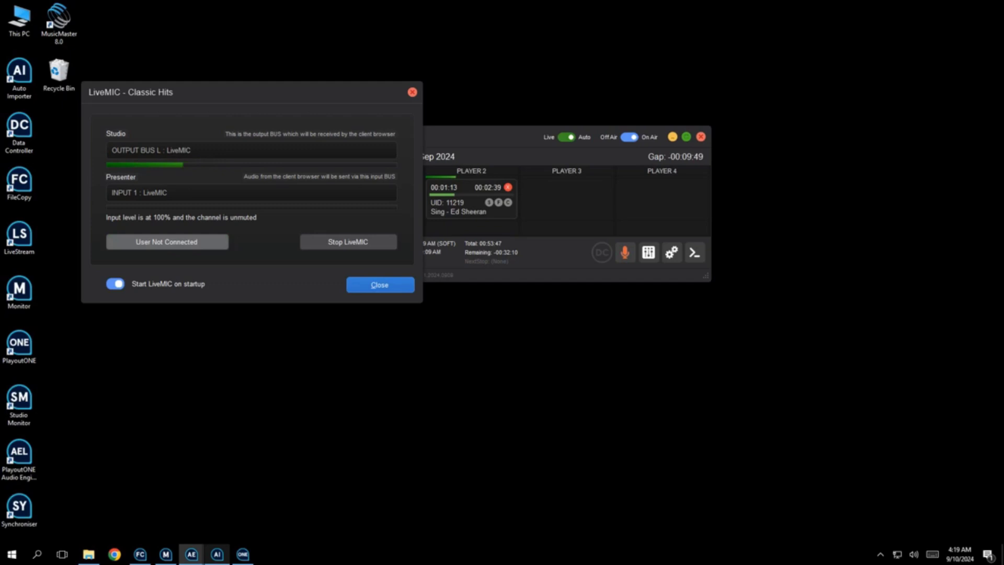
{"action": "left_click", "coordinate": [380, 285]}
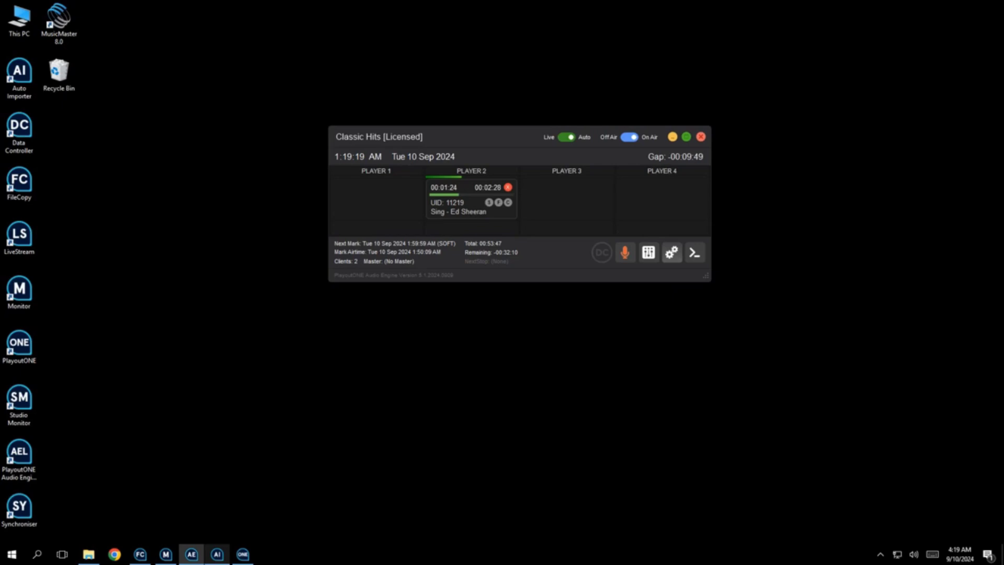
Step: Set bus E's Destination Type to File and browse for its audio logging folder
{"action": "left_click", "coordinate": [672, 253]}
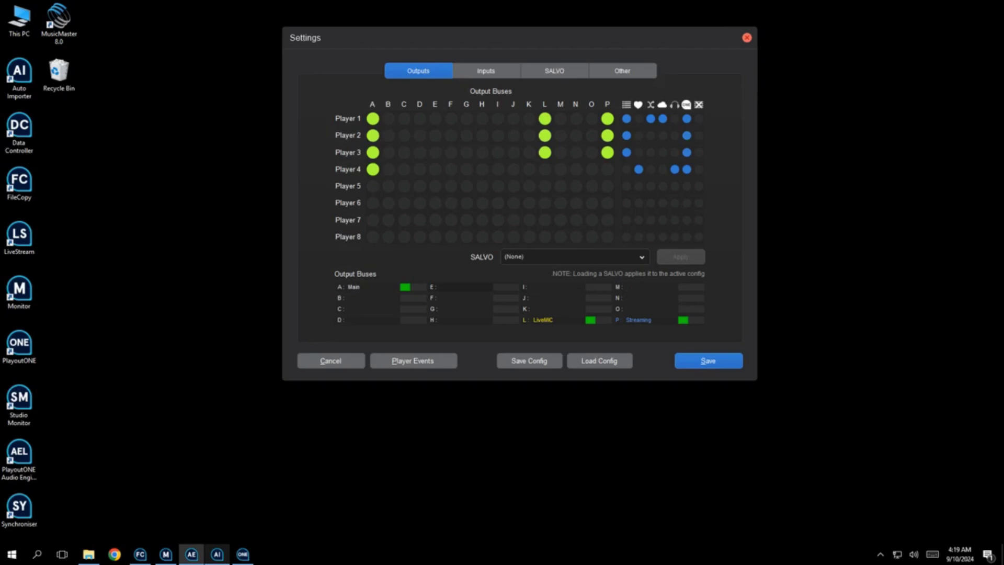
{"action": "left_click", "coordinate": [460, 287]}
{"action": "left_click", "coordinate": [513, 131]}
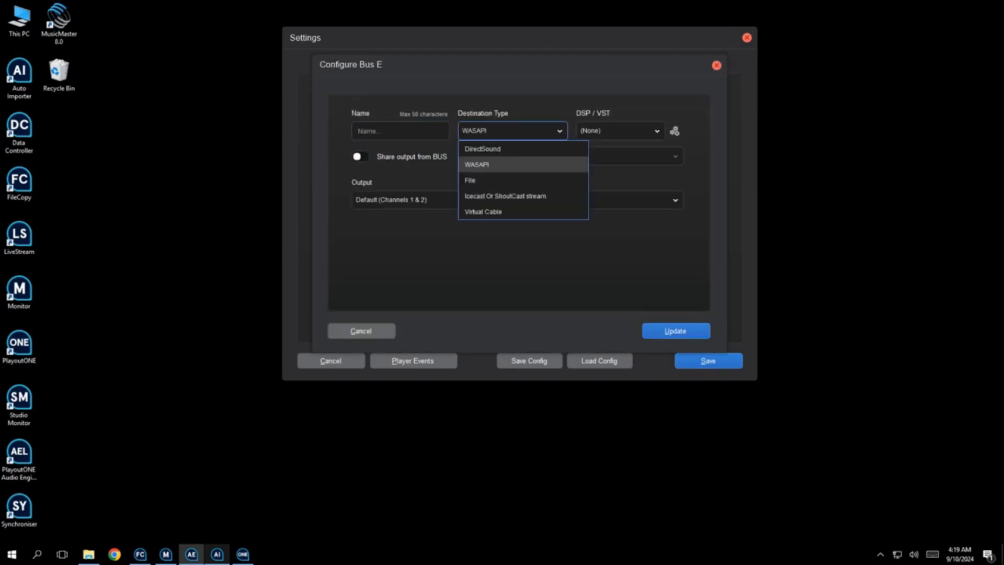
{"action": "left_click", "coordinate": [492, 180]}
{"action": "key", "text": "Return"}
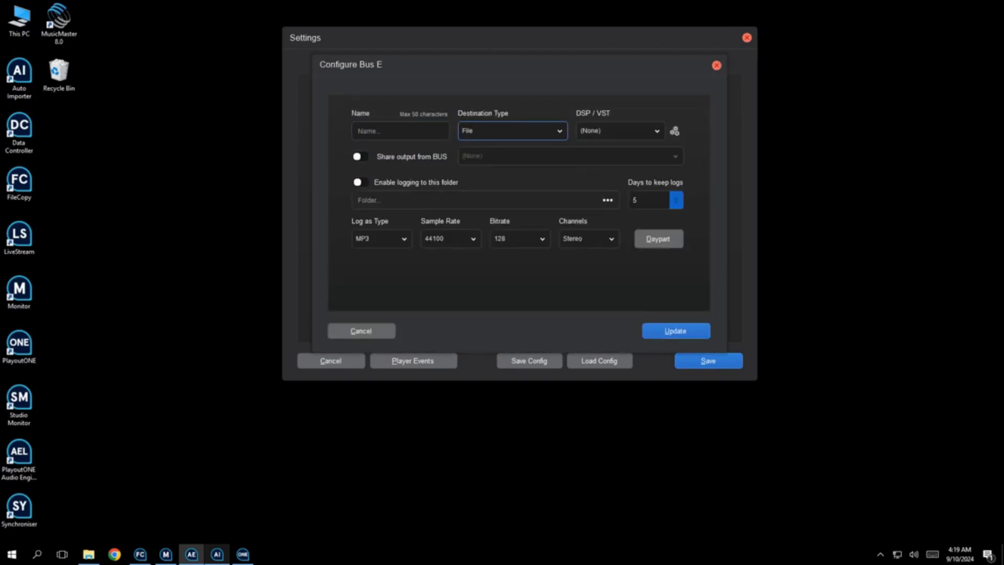
{"action": "left_click", "coordinate": [471, 200]}
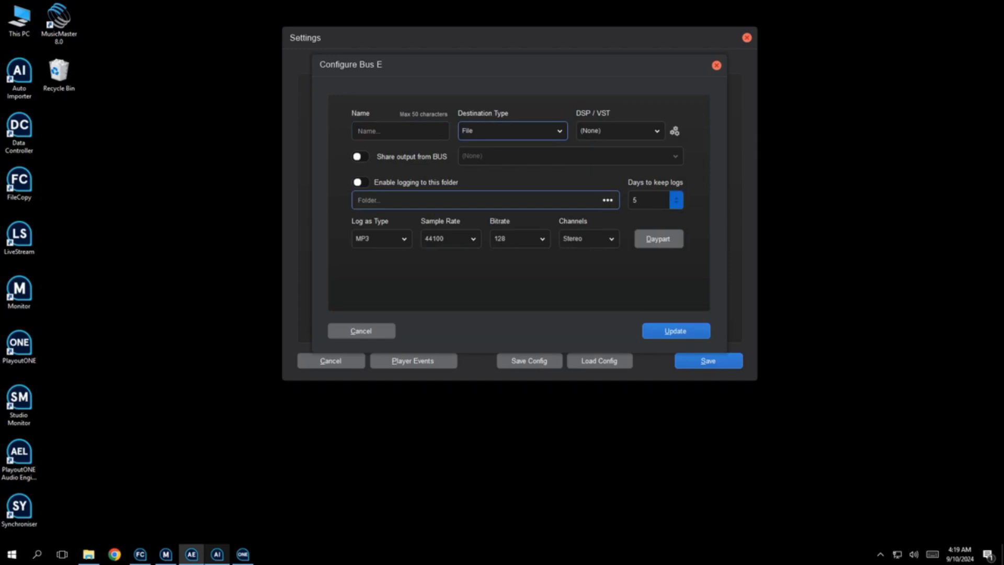
{"action": "left_click", "coordinate": [607, 201]}
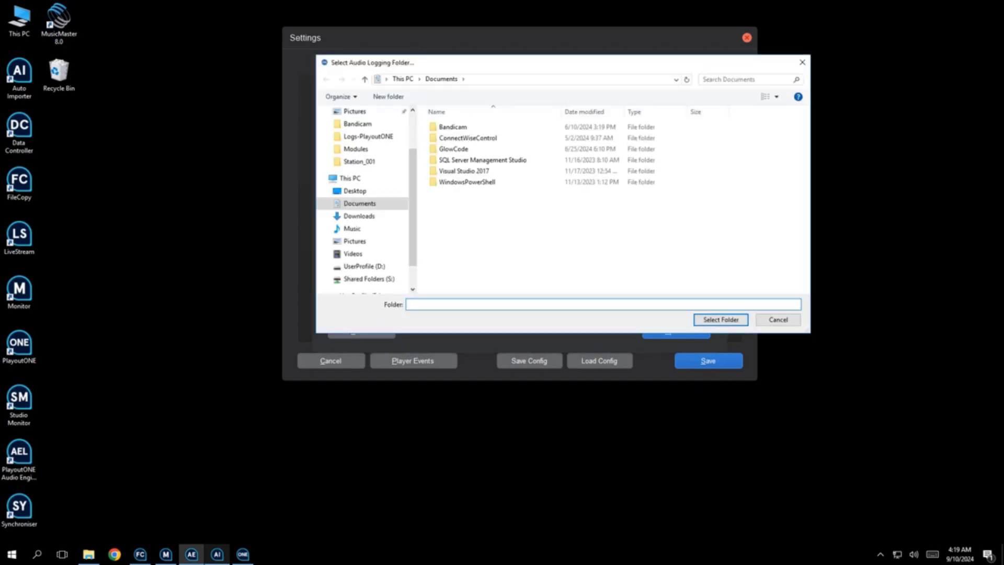
Step: Create a new folder named Logging under D:\PlayoutONE and open it
{"action": "left_click", "coordinate": [364, 267]}
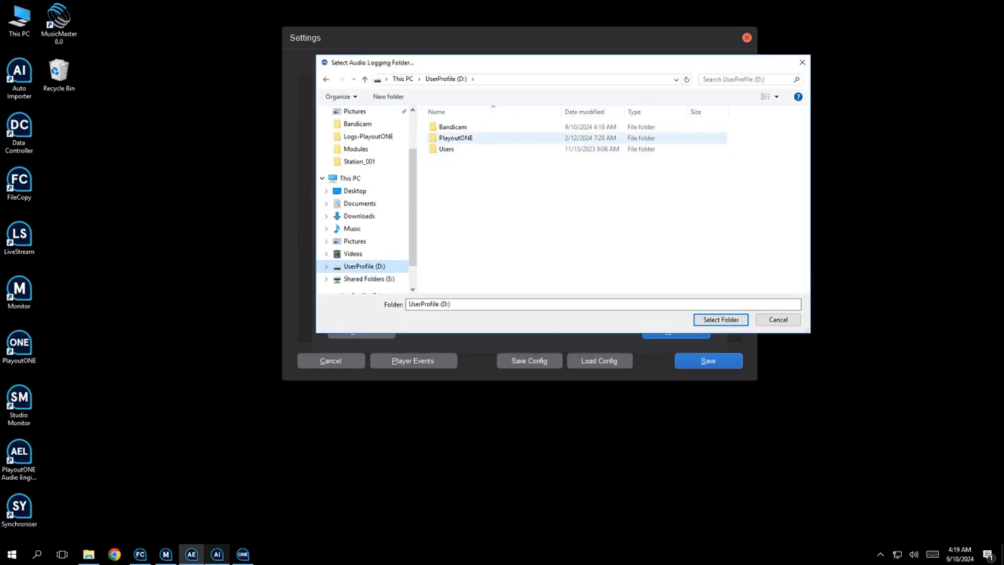
{"action": "double_click", "coordinate": [455, 137]}
{"action": "right_click", "coordinate": [465, 196]}
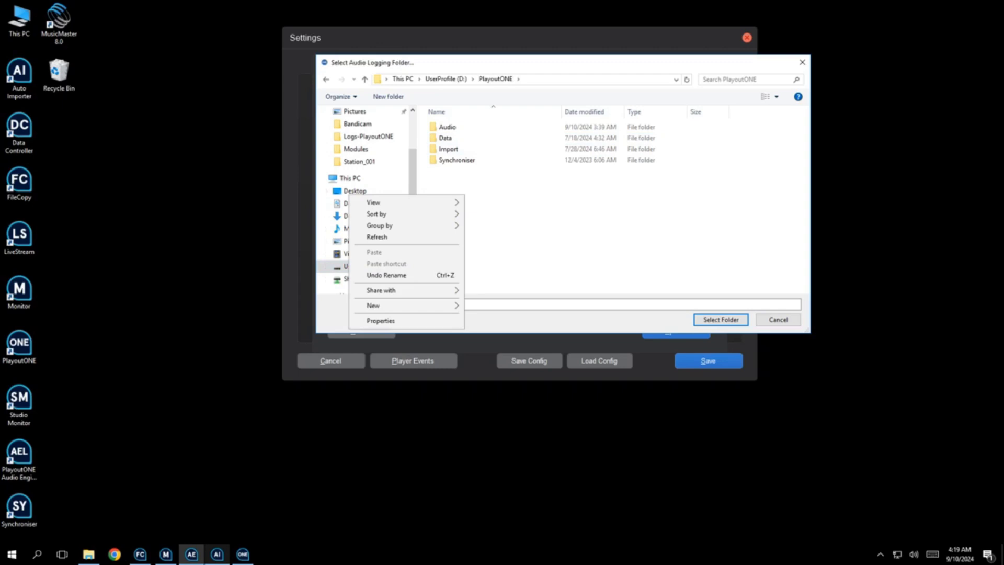
{"action": "mouse_move", "coordinate": [373, 305]}
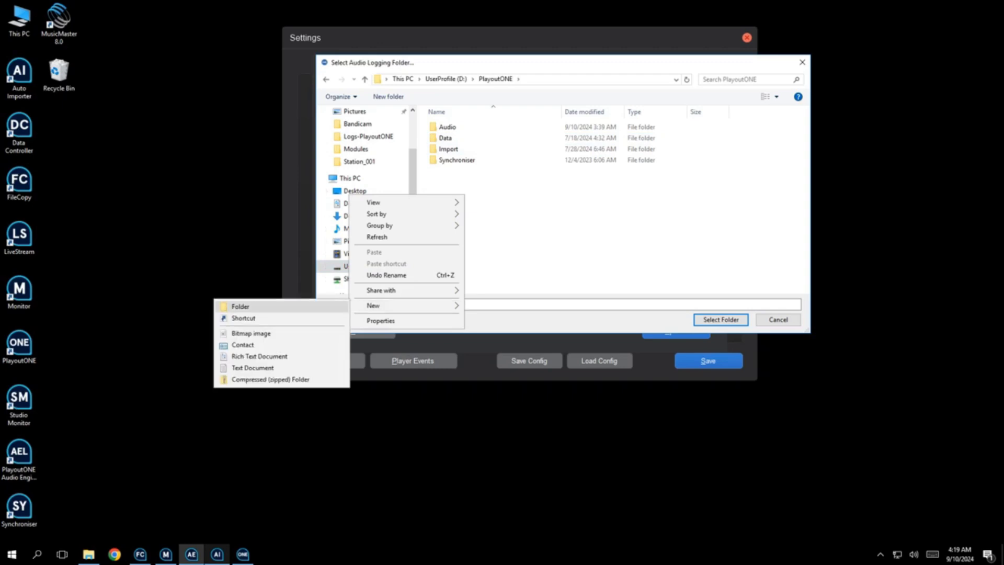
{"action": "left_click", "coordinate": [238, 306]}
{"action": "type", "text": "Logging"}
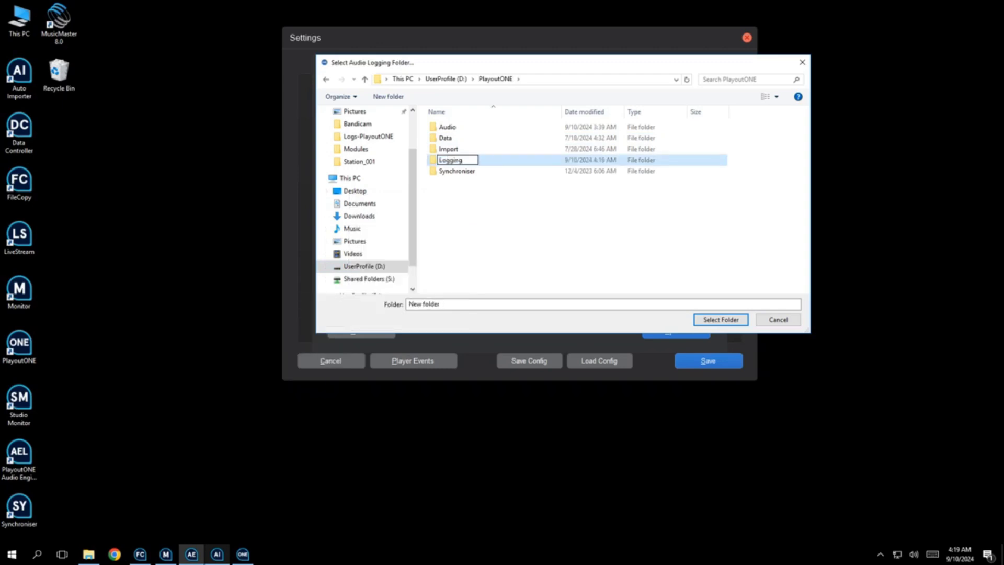
{"action": "key", "text": "Return"}
{"action": "key", "text": "Return"}
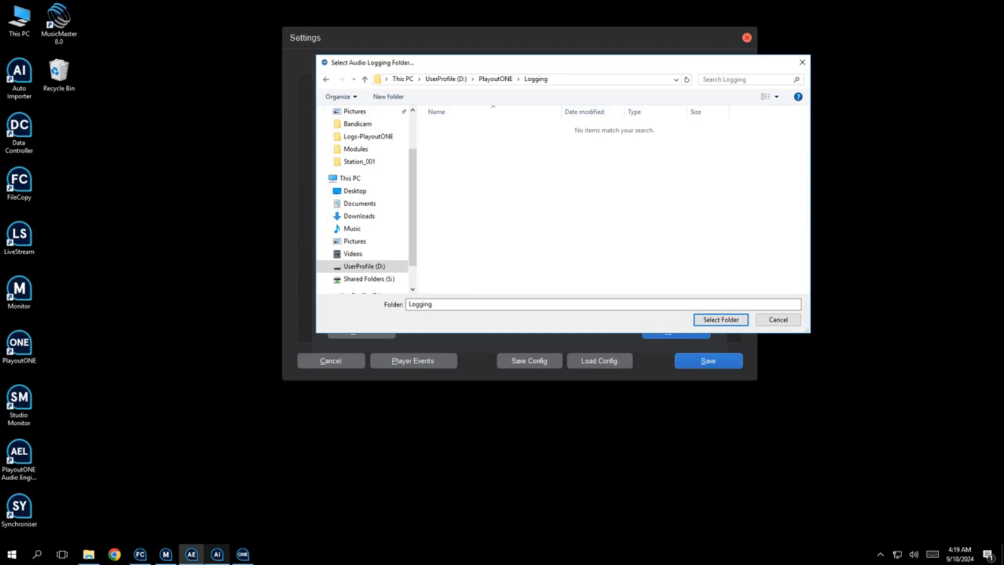
{"action": "key", "text": "Return"}
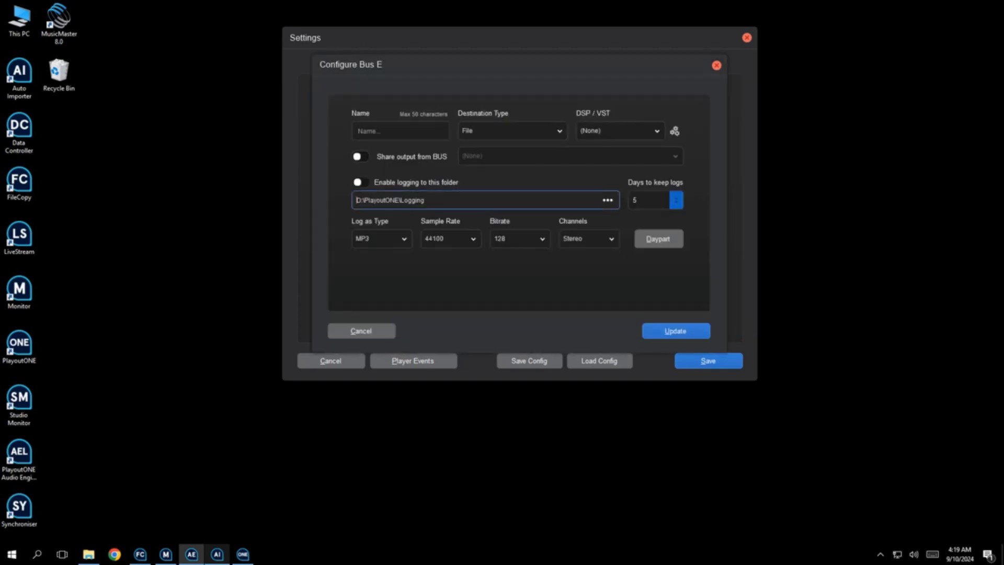
Step: Cancel the daypart schedule and make bus E share output from Main (A)
{"action": "left_click", "coordinate": [659, 239]}
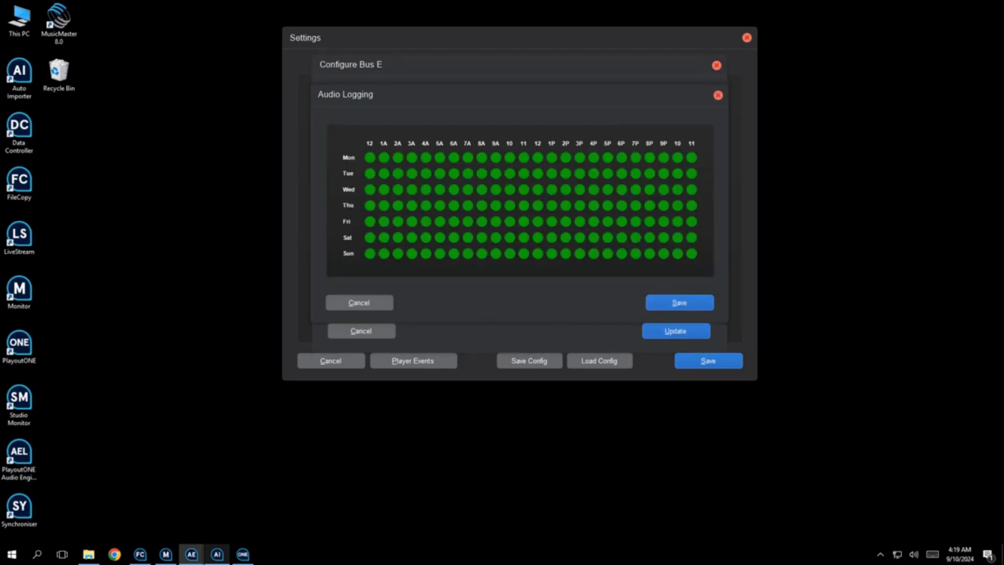
{"action": "key", "text": "alt+c"}
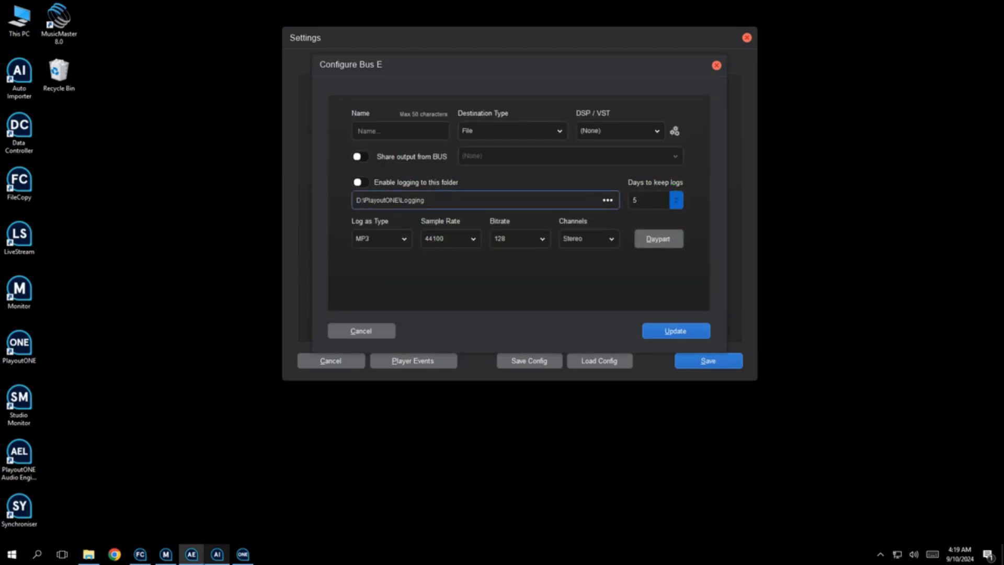
{"action": "key", "text": "Tab"}
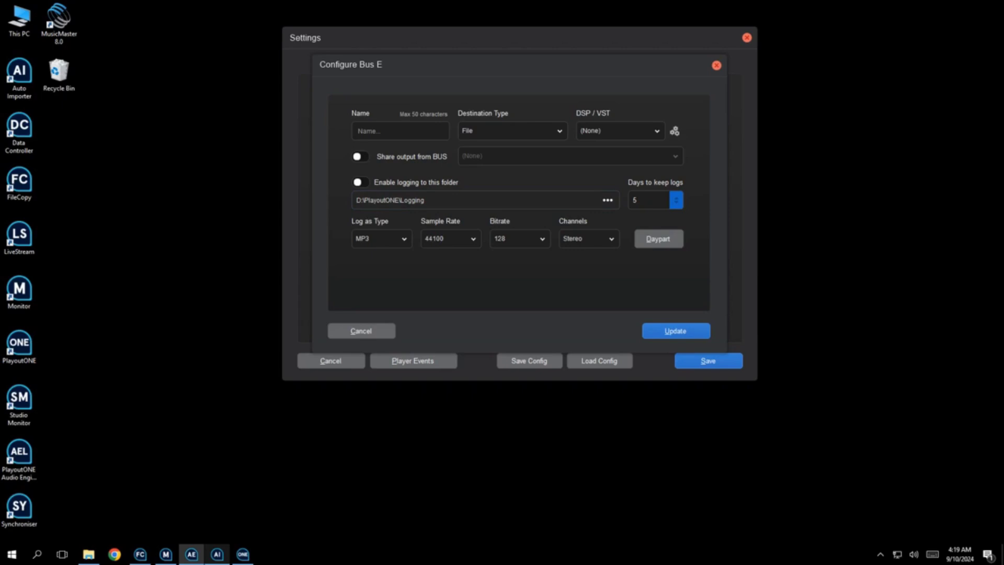
{"action": "left_click", "coordinate": [361, 156]}
{"action": "left_click", "coordinate": [570, 155]}
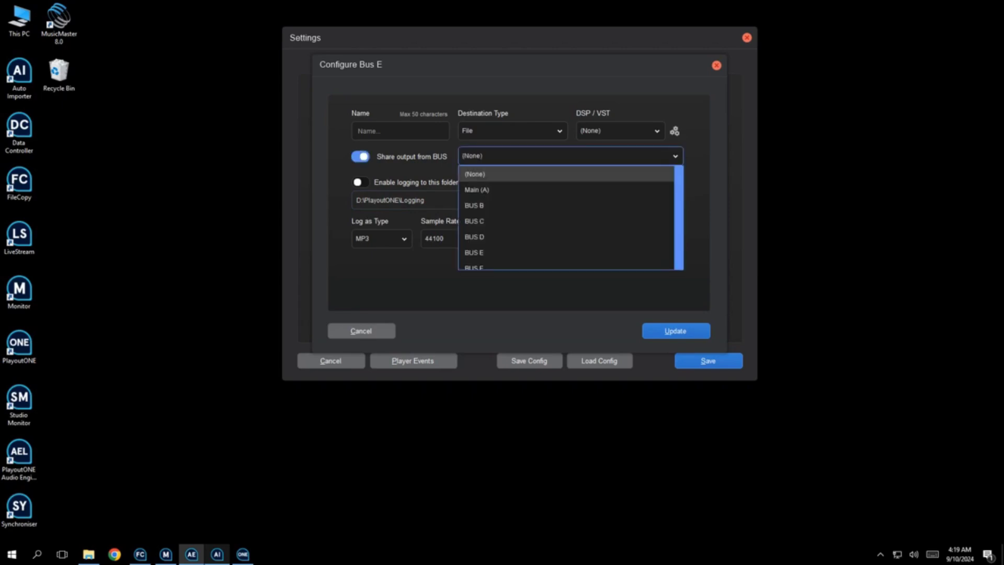
{"action": "key", "text": "Down"}
{"action": "key", "text": "Return"}
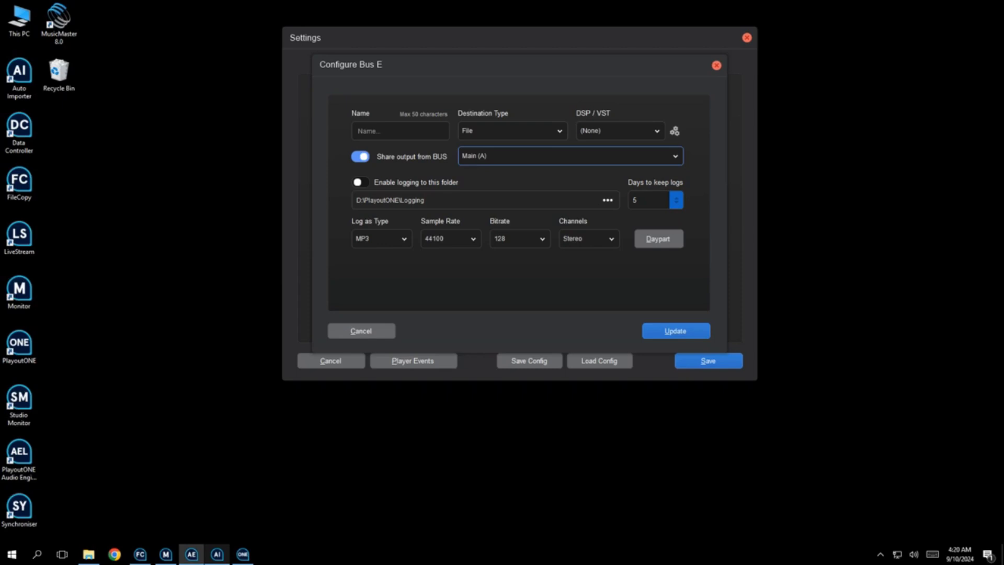
Step: Name bus E 'Log' and apply its configuration
{"action": "left_click", "coordinate": [400, 130]}
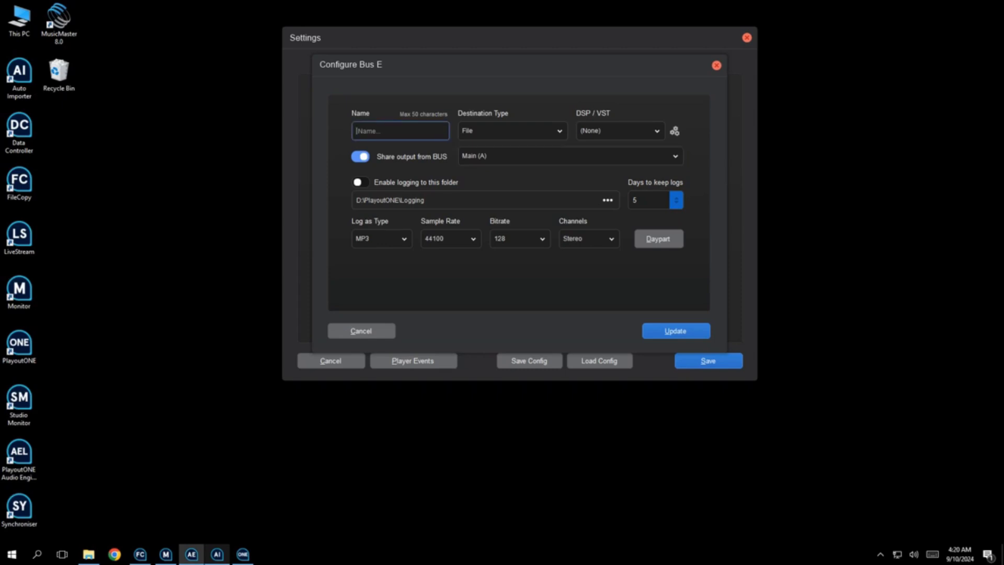
{"action": "type", "text": "Logging"}
{"action": "left_click", "coordinate": [675, 330]}
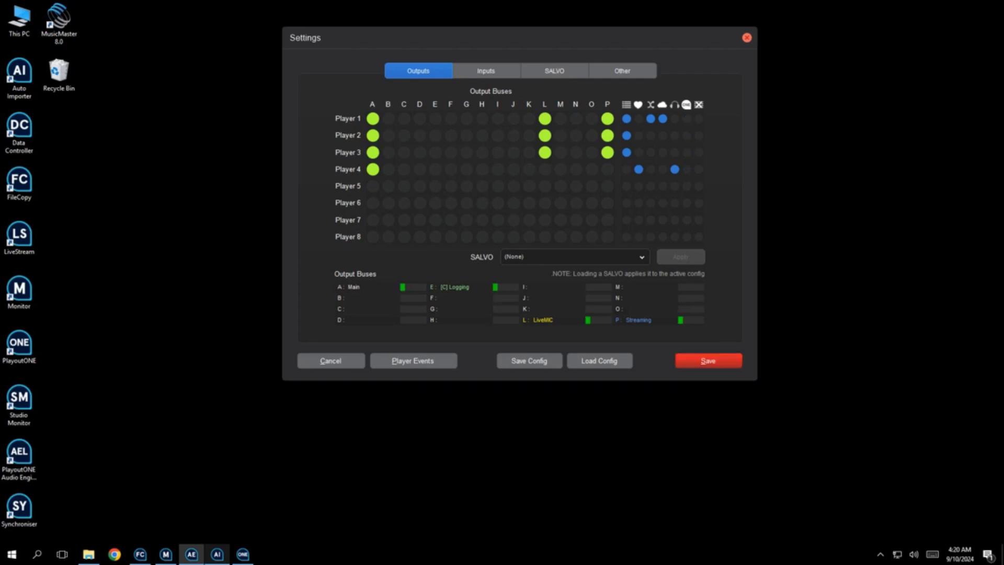
Step: Save the bus settings, then minimize PlayoutONE Pro to reveal the engine window
{"action": "left_click", "coordinate": [708, 361]}
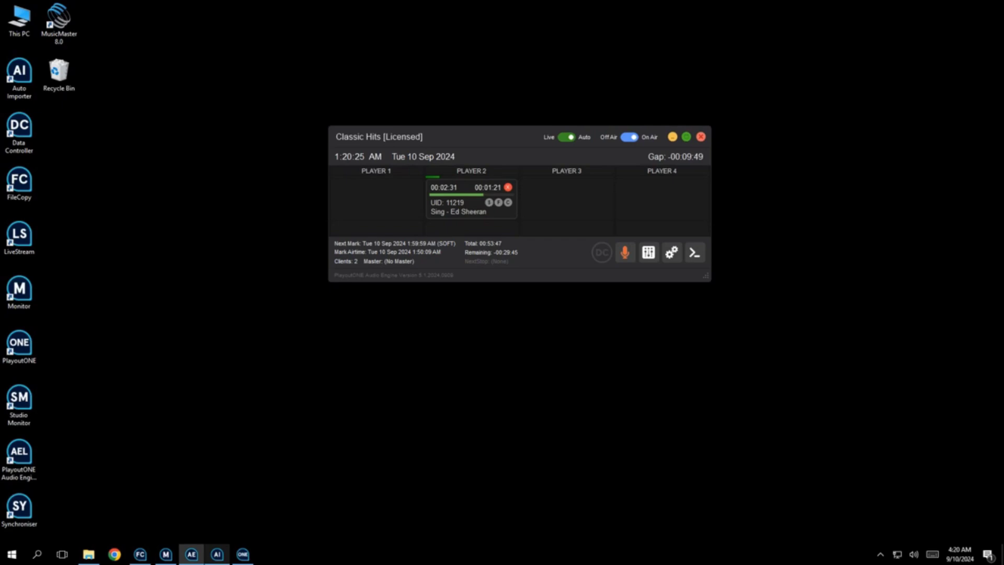
{"action": "left_click", "coordinate": [243, 554]}
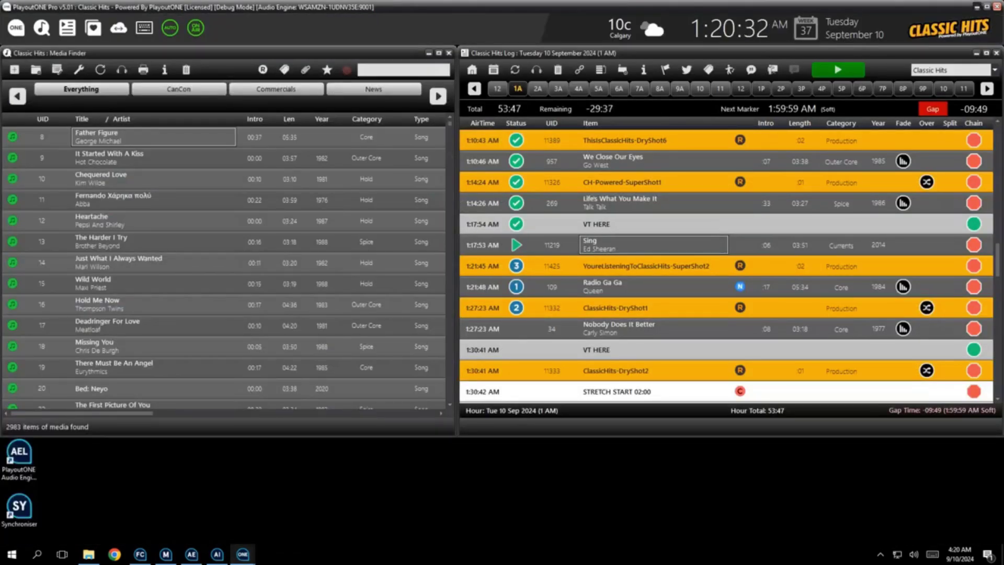
{"action": "left_click", "coordinate": [977, 8]}
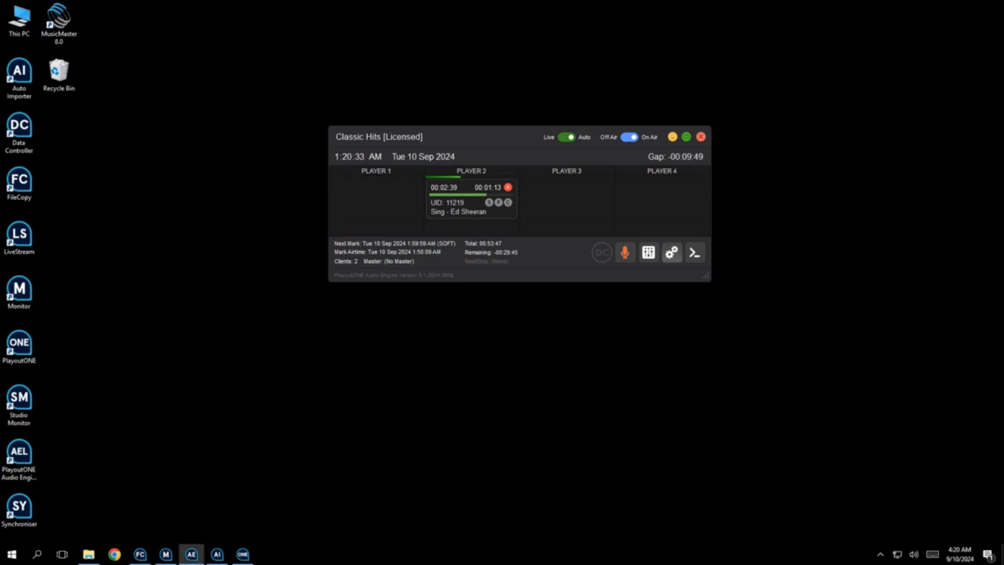
Step: Enable the extra routing option for Players 1, 2, 3 and 4 and save again
{"action": "left_click", "coordinate": [672, 253]}
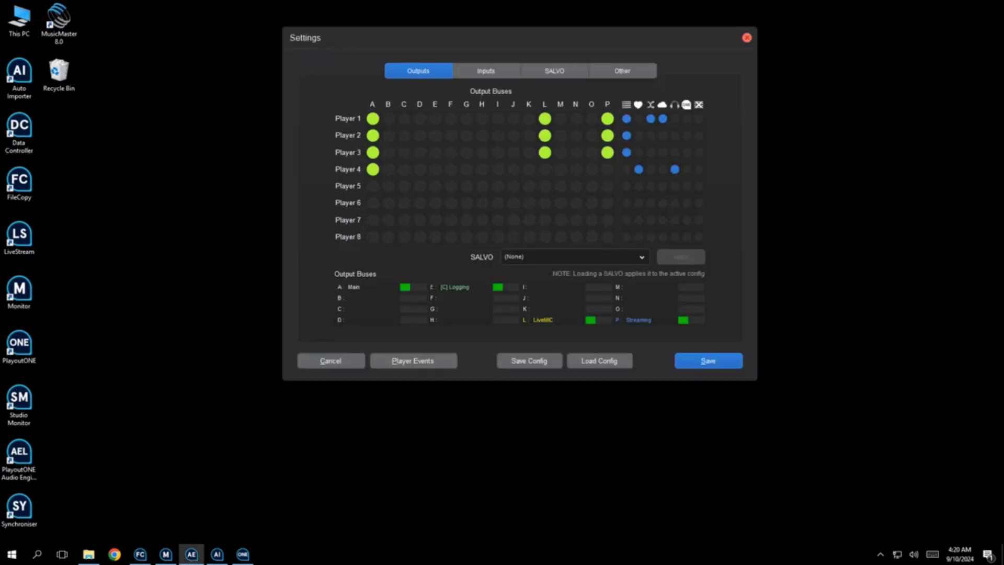
{"action": "left_click", "coordinate": [686, 119]}
{"action": "left_click", "coordinate": [687, 135]}
{"action": "left_click", "coordinate": [686, 152]}
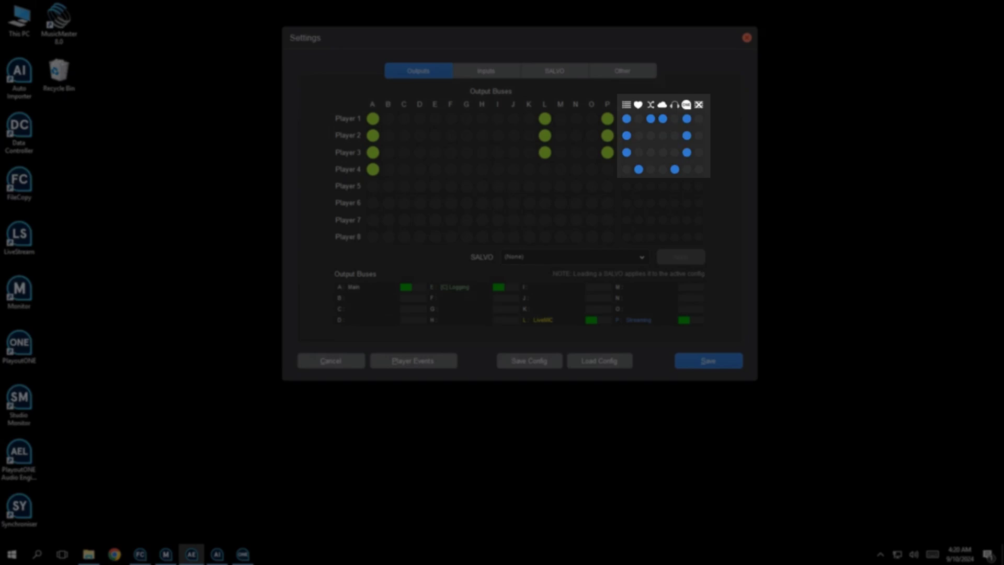
{"action": "left_click", "coordinate": [687, 169]}
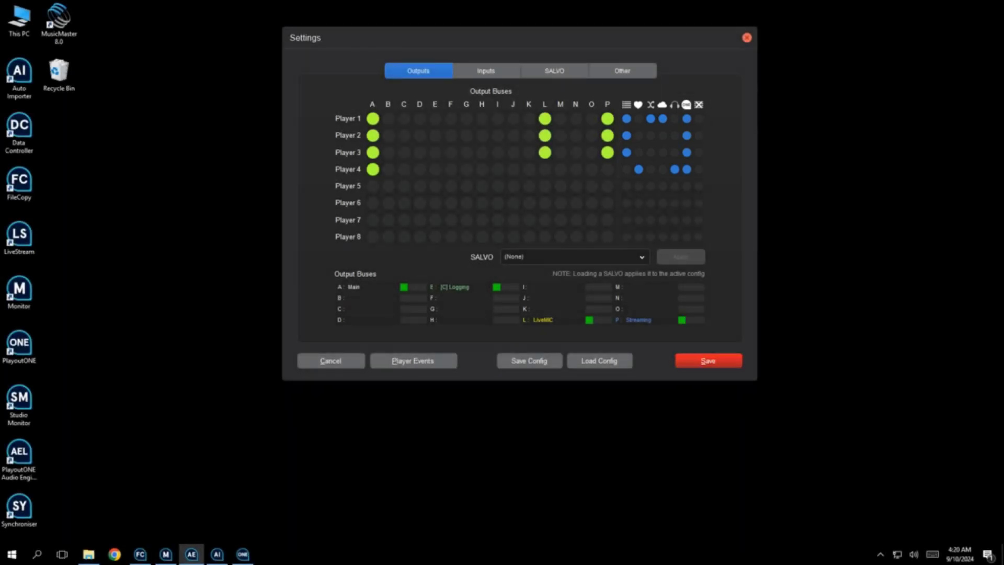
{"action": "left_click", "coordinate": [708, 361]}
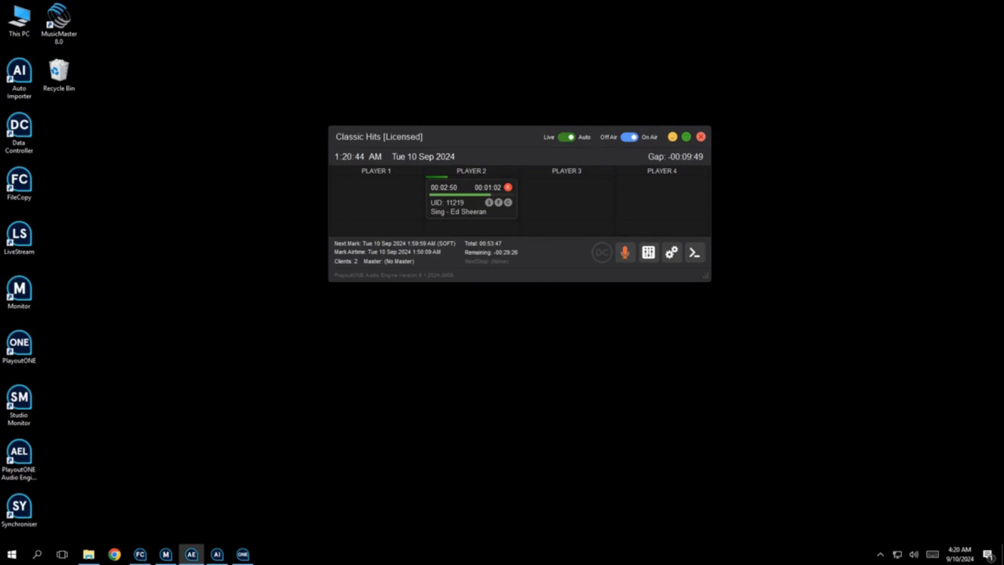
Step: Restore the PlayoutONE Pro main playout window from the taskbar
{"action": "left_click", "coordinate": [242, 555]}
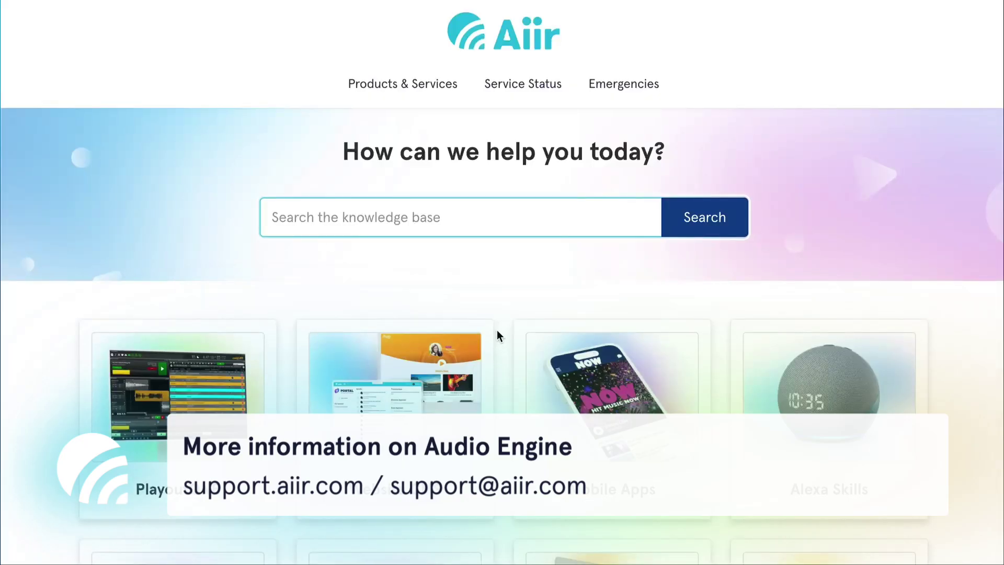
Step: Go to the Playout help section and list the Audio Engine category's articles
{"action": "left_click", "coordinate": [224, 375]}
{"action": "left_click", "coordinate": [141, 264]}
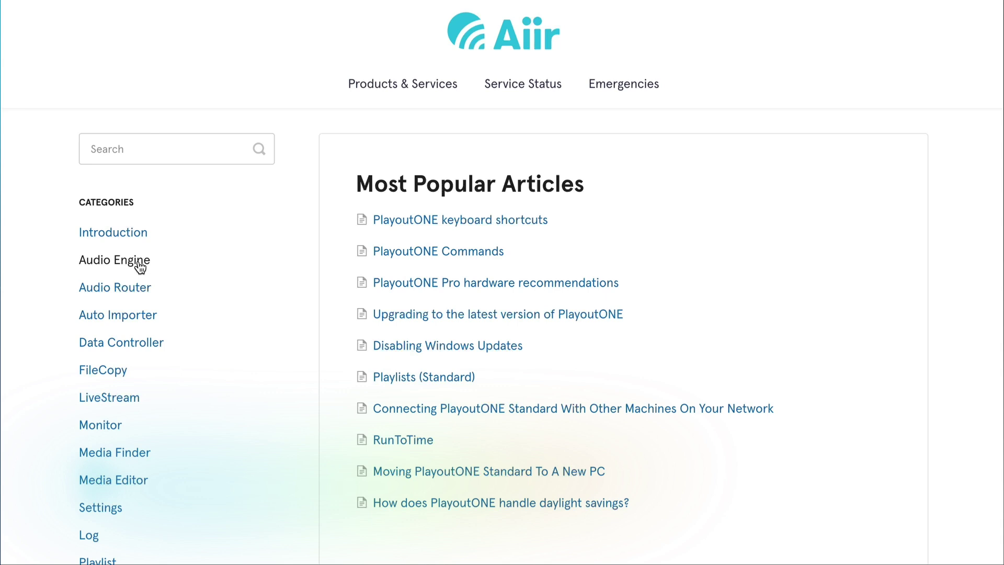